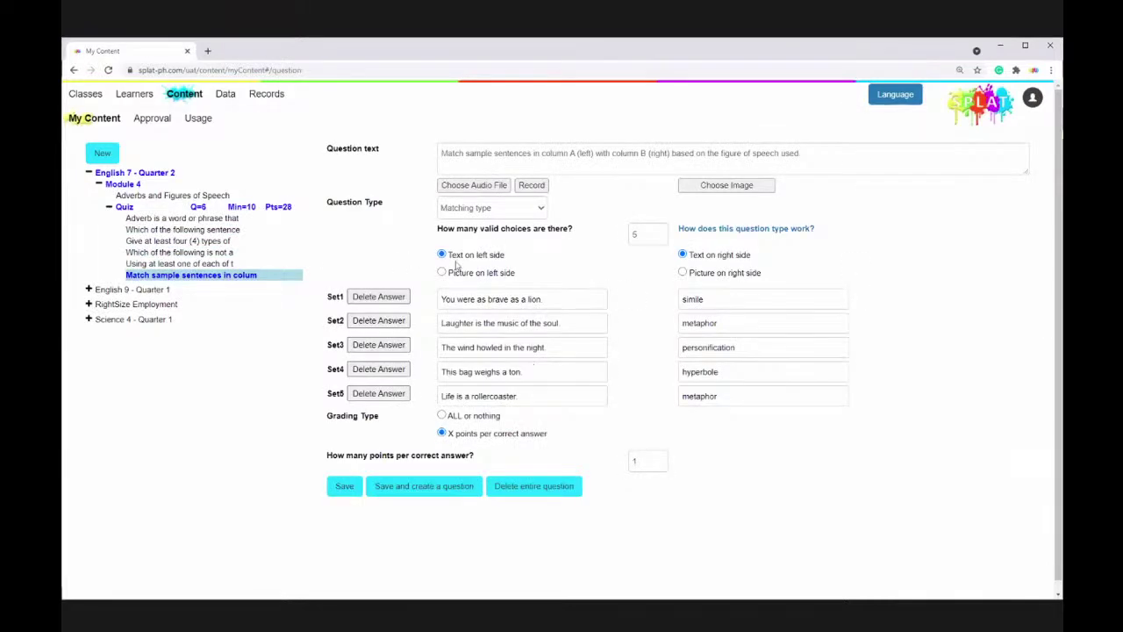
Step: Review the essay, true-or-false and multiple-choice questions in the Module 4 quiz, including the available question types
{"action": "left_click", "coordinate": [213, 265]}
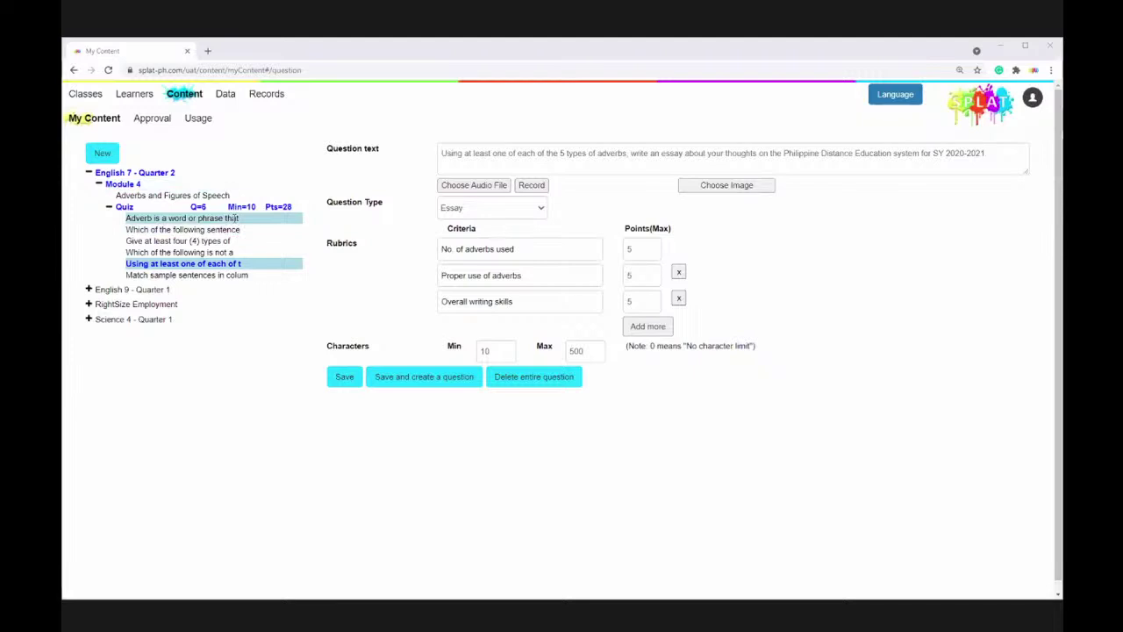
{"action": "left_click", "coordinate": [235, 218]}
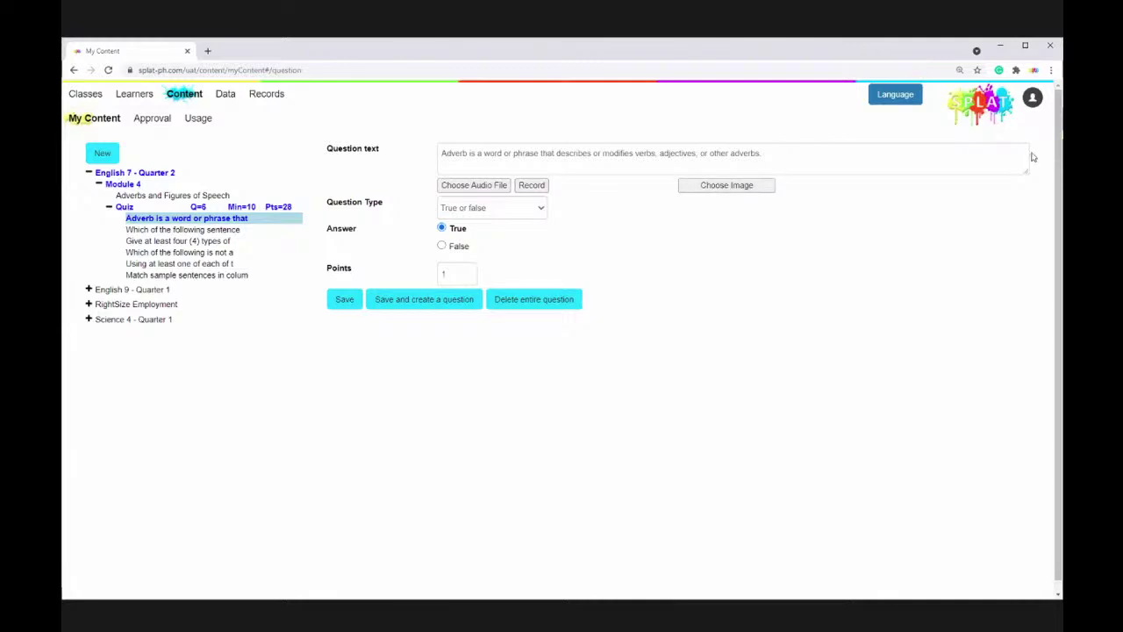
{"action": "left_click", "coordinate": [526, 208]}
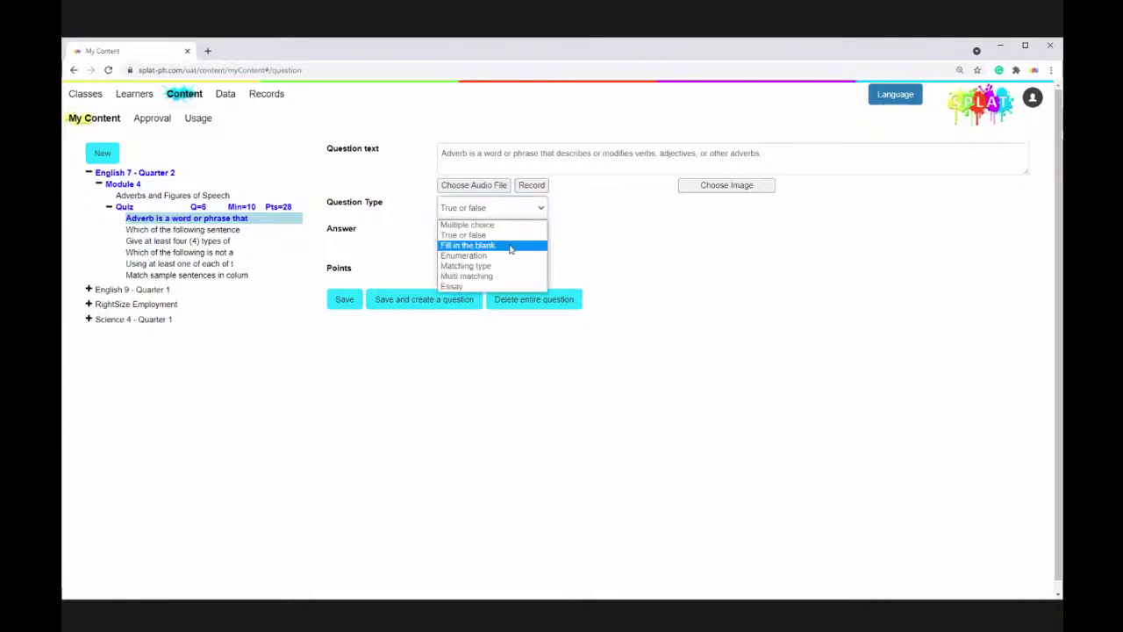
{"action": "left_click", "coordinate": [254, 229]}
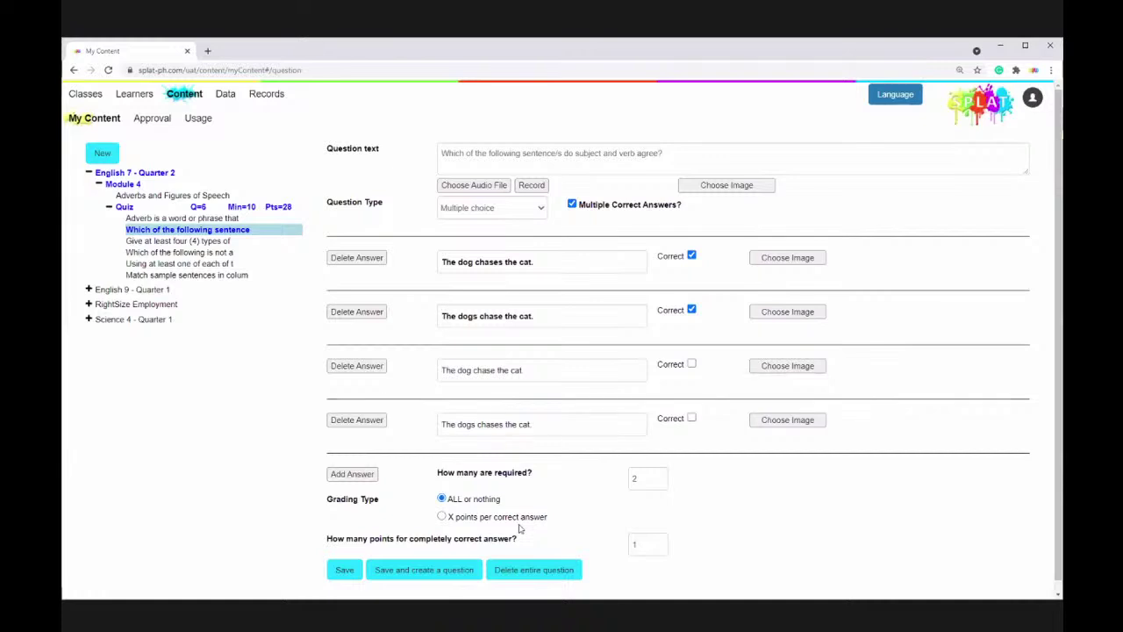
Step: Try the Matching type on the subject-verb agreement question, discarding the change to open the question on matching sample sentences
{"action": "left_click", "coordinate": [529, 210]}
{"action": "left_click", "coordinate": [527, 265]}
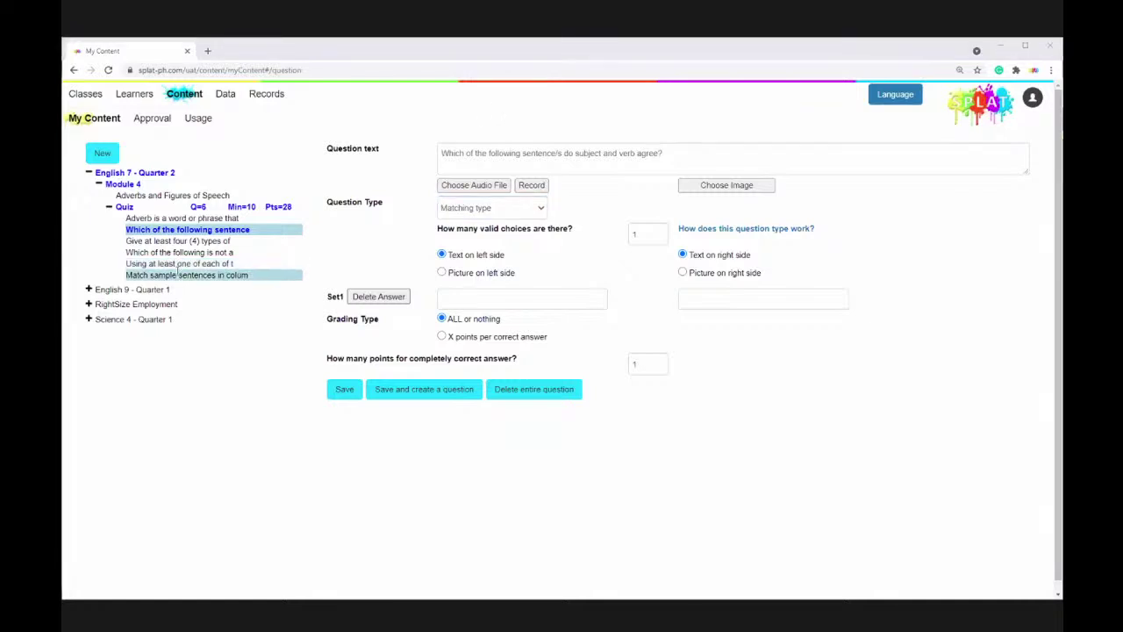
{"action": "left_click", "coordinate": [180, 274]}
{"action": "left_click", "coordinate": [615, 142]}
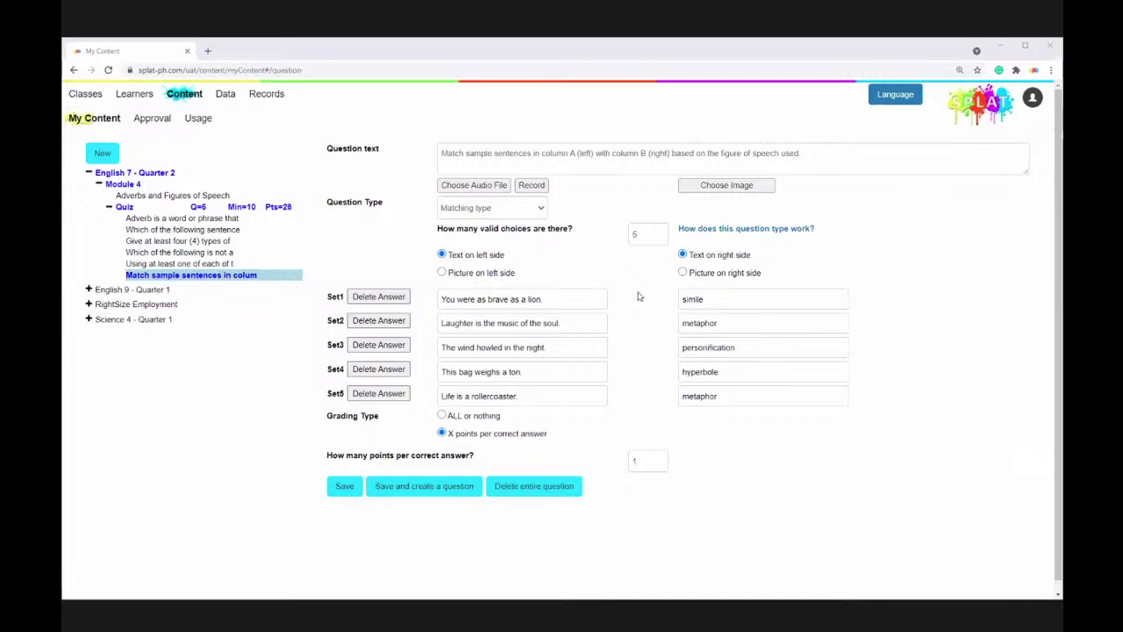
Step: Change the sentence-matching question to Multi matching with the categories Simile, labelled S, and Metaphor, labelled M
{"action": "left_click", "coordinate": [533, 212]}
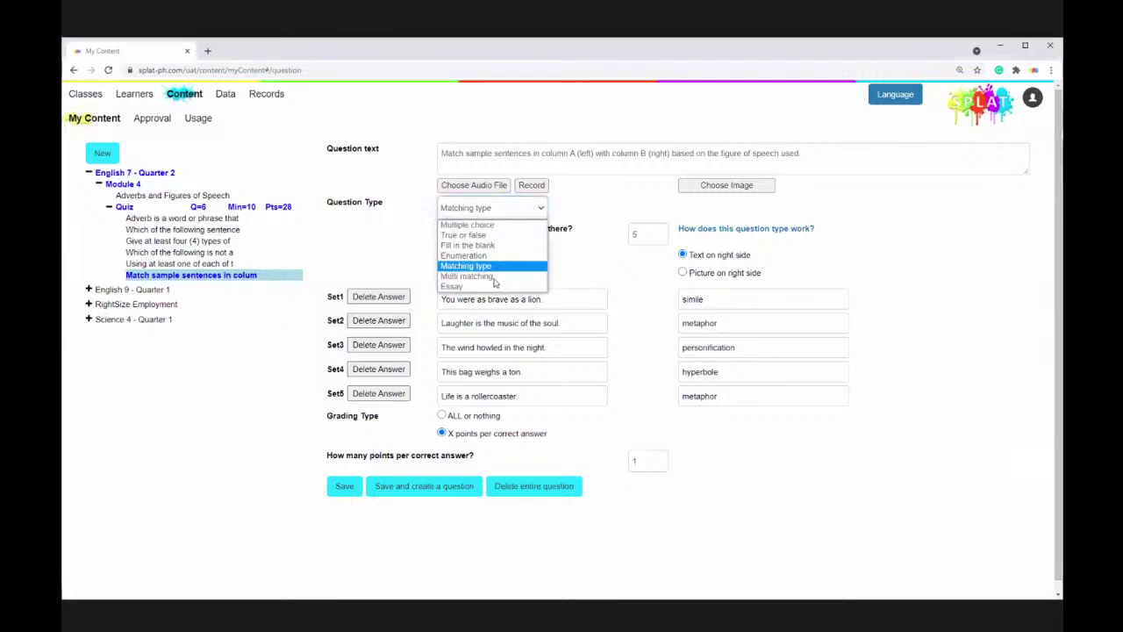
{"action": "left_click", "coordinate": [496, 279]}
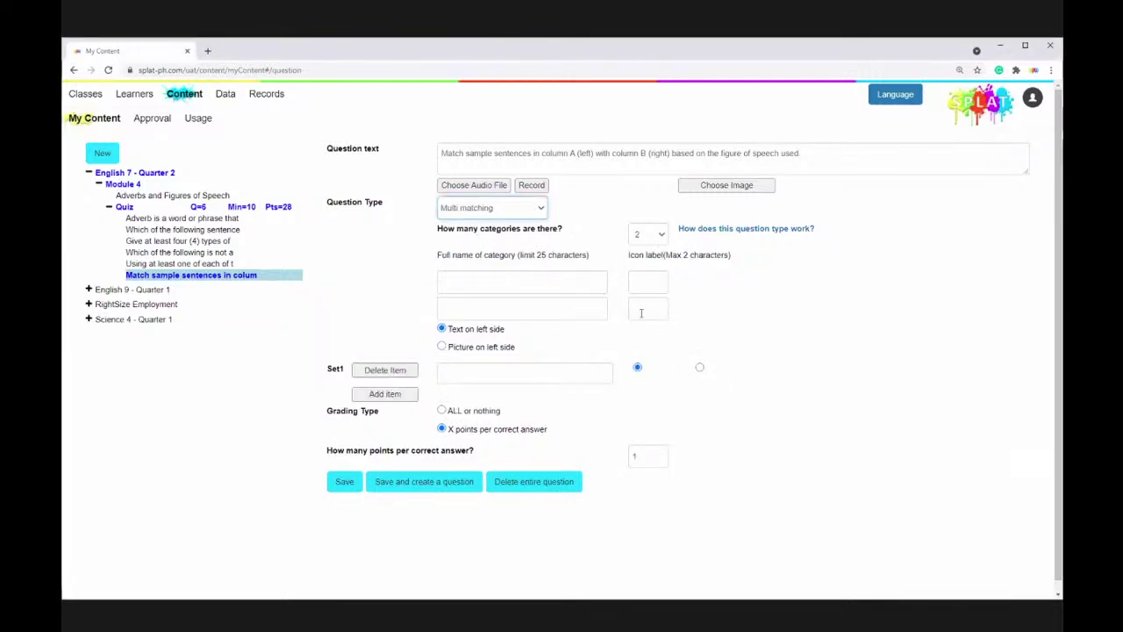
{"action": "left_click", "coordinate": [565, 282]}
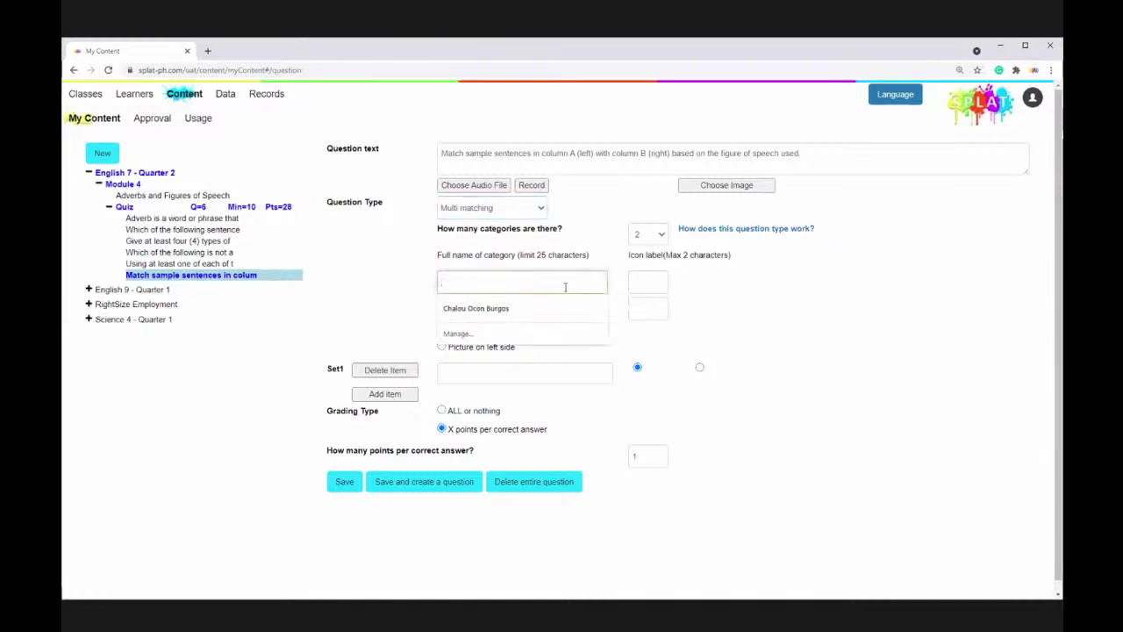
{"action": "type", "text": "Simile"}
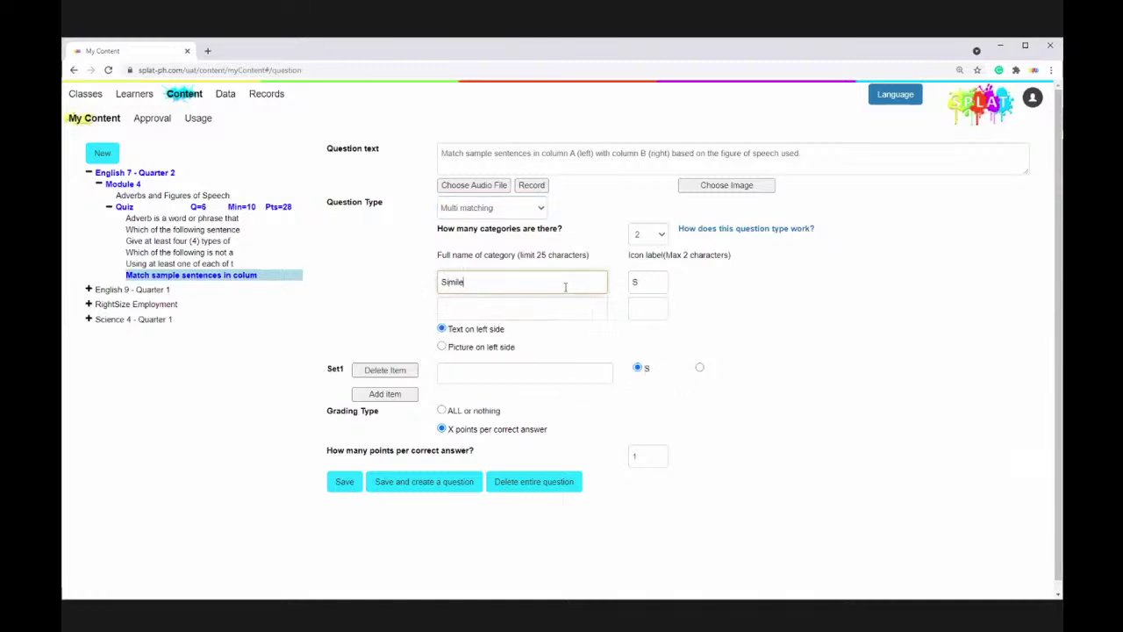
{"action": "key", "text": "Tab"}
{"action": "type", "text": "S"}
{"action": "key", "text": "Tab"}
{"action": "type", "text": "Meth"}
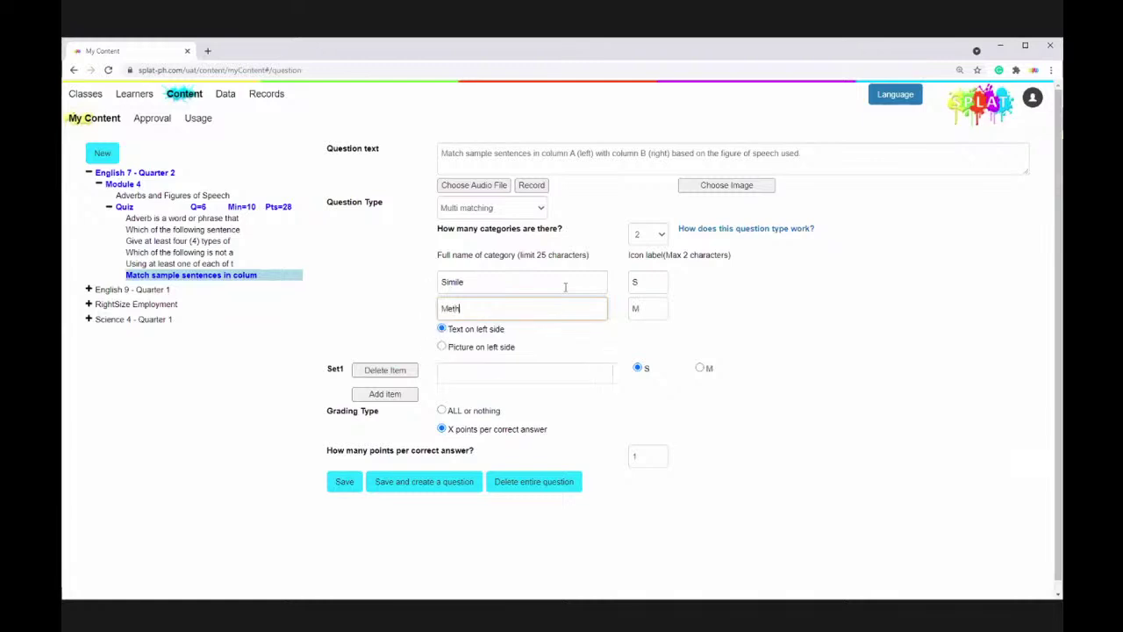
{"action": "key", "text": "BackSpace"}
{"action": "type", "text": "aphor"}
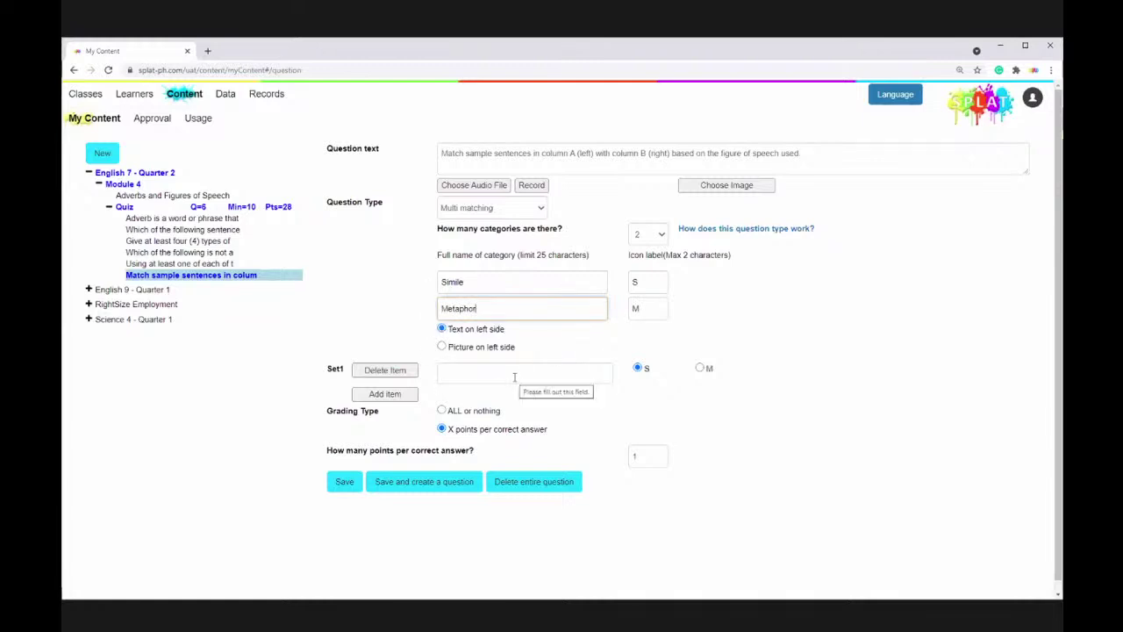
Step: Add a second item and enter "You were as brave as a lion." under S and "Laughter is the music of the soul." under M
{"action": "left_click", "coordinate": [409, 394]}
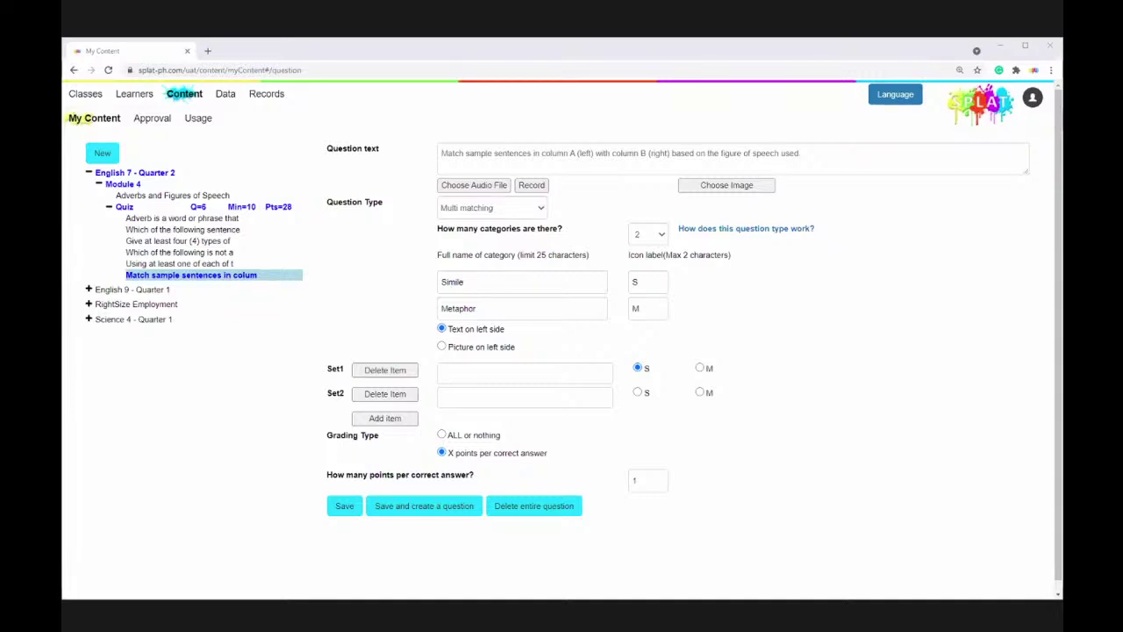
{"action": "left_click", "coordinate": [520, 378]}
{"action": "type", "text": "You were as brave as a lion"}
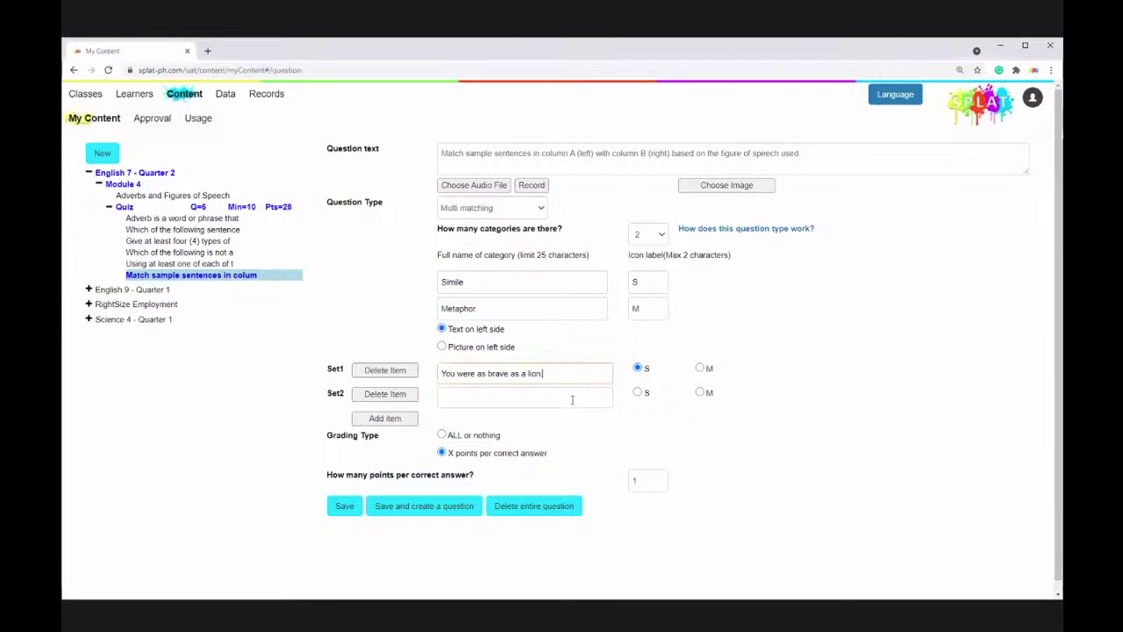
{"action": "left_click", "coordinate": [572, 396]}
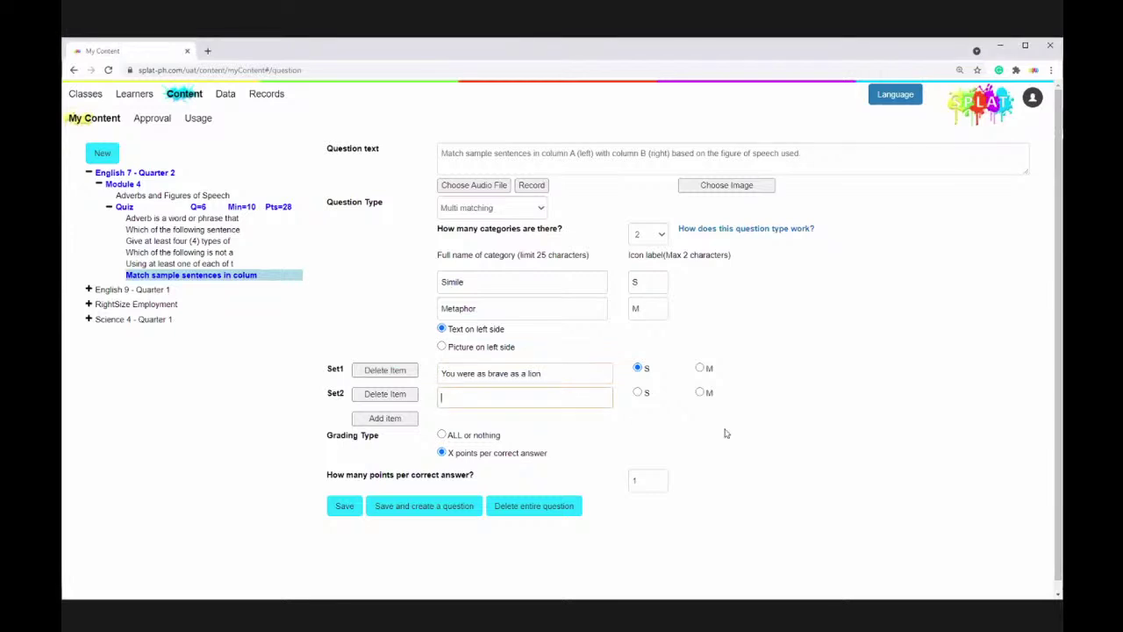
{"action": "key", "text": "alt+Tab"}
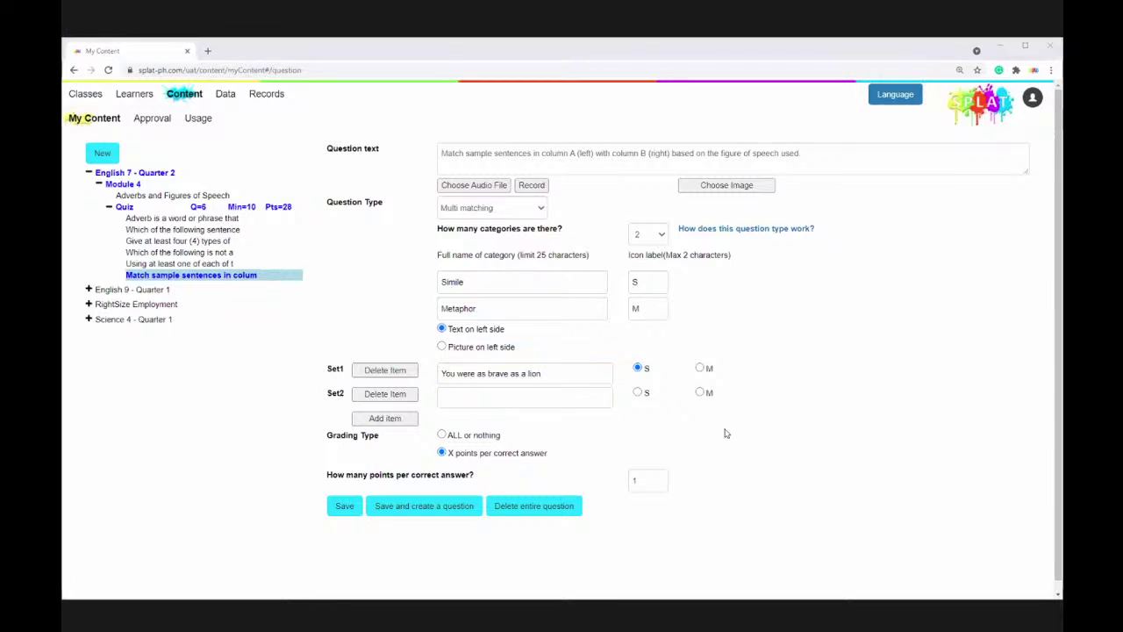
{"action": "left_click", "coordinate": [545, 390]}
{"action": "type", "text": "Laughter is the music of the soul."}
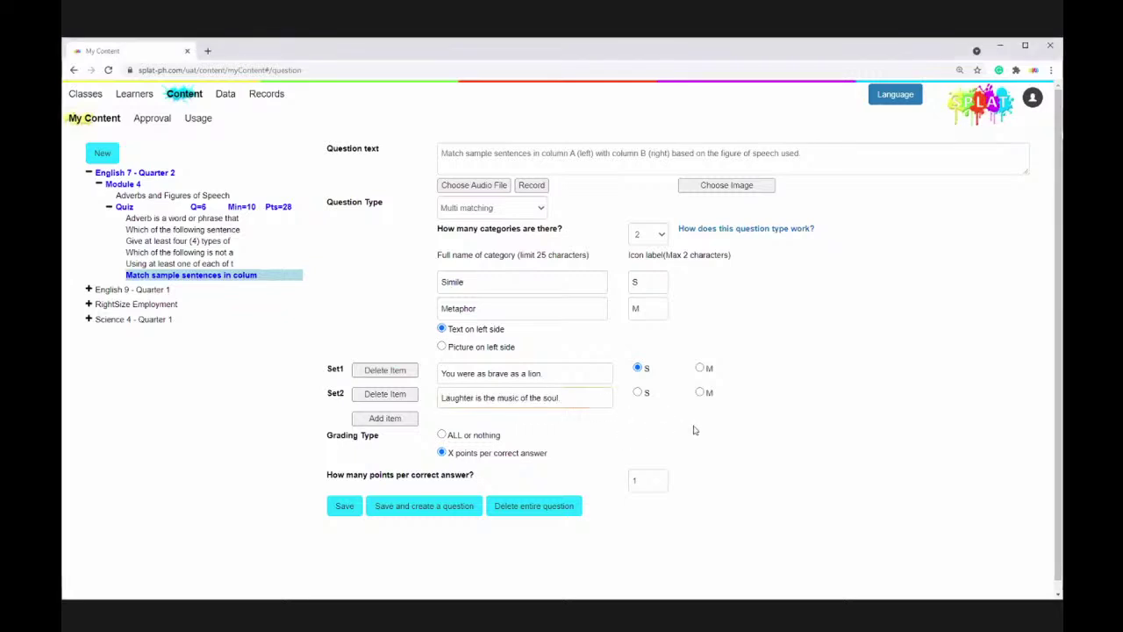
{"action": "left_click", "coordinate": [700, 393]}
Step: Add a third item reading "Her lovely voice was music to his ears." and assign it to category M
{"action": "left_click", "coordinate": [386, 419]}
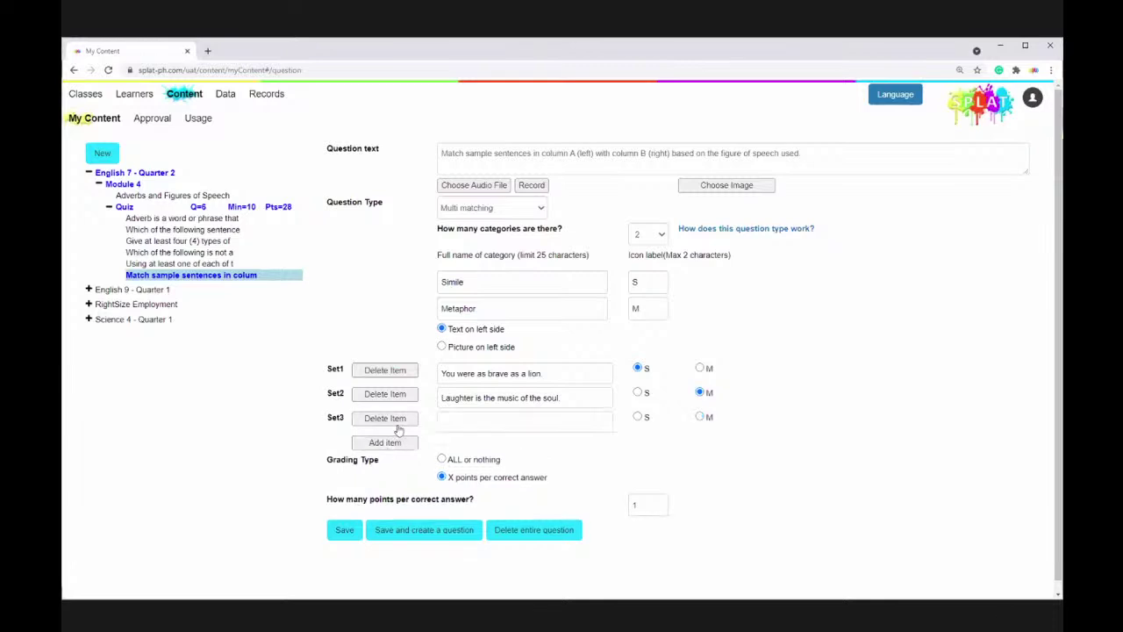
{"action": "key", "text": "alt+Tab"}
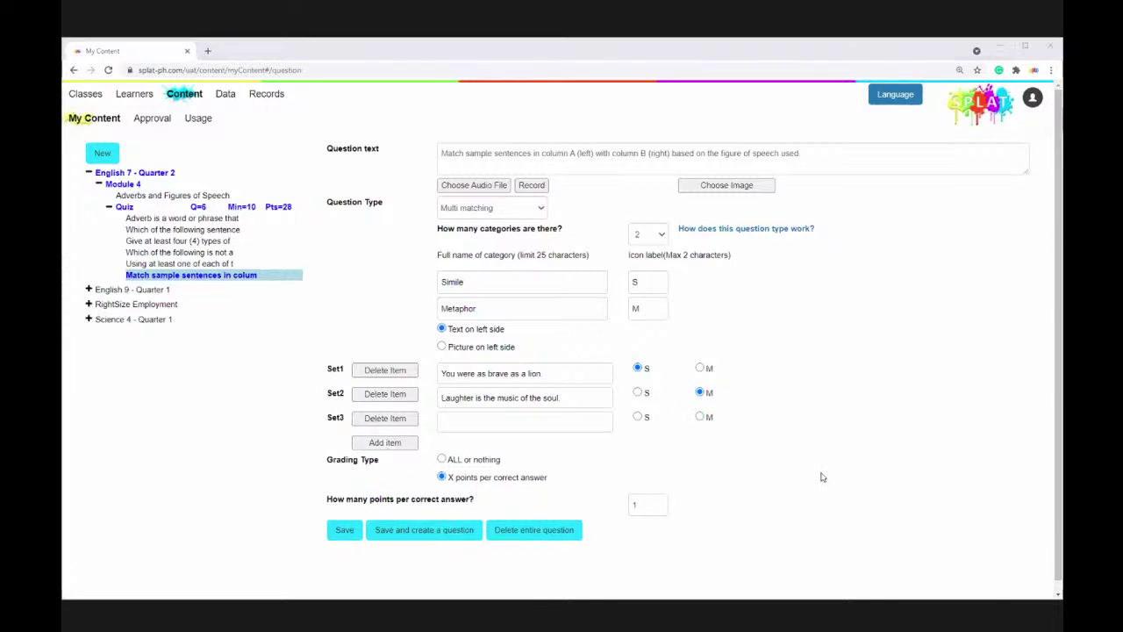
{"action": "left_click", "coordinate": [544, 421]}
{"action": "type", "text": "Her lovely voice was music to his ears."}
{"action": "left_click", "coordinate": [700, 416]}
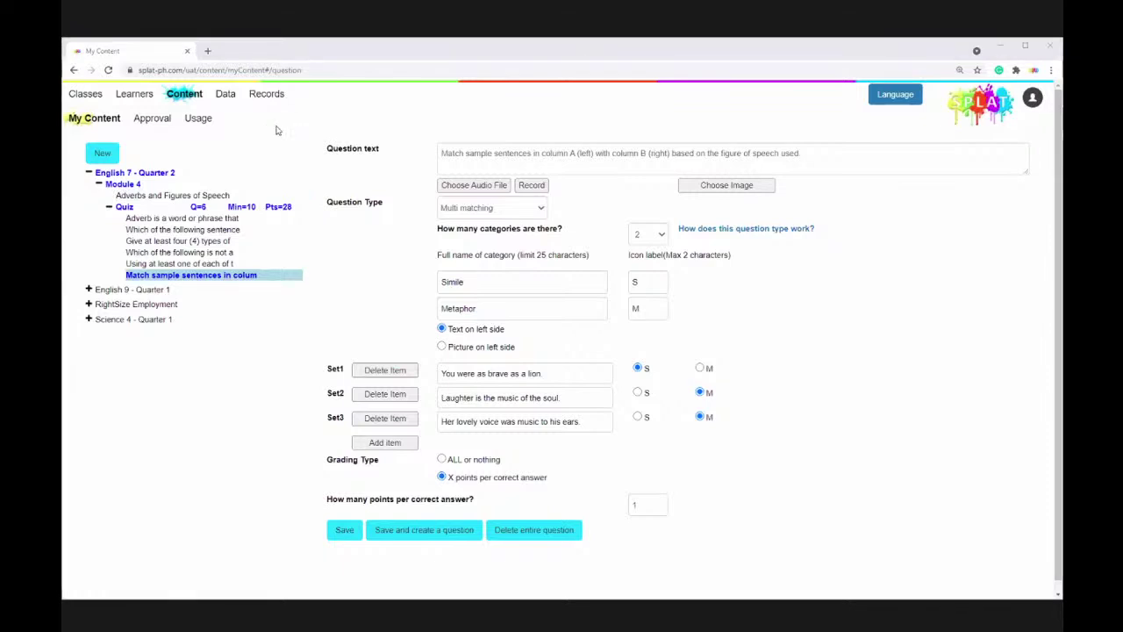
Step: Discard the unsaved question changes and create a learner page for the "Adverbs and Figures of Speech" part
{"action": "left_click", "coordinate": [161, 194]}
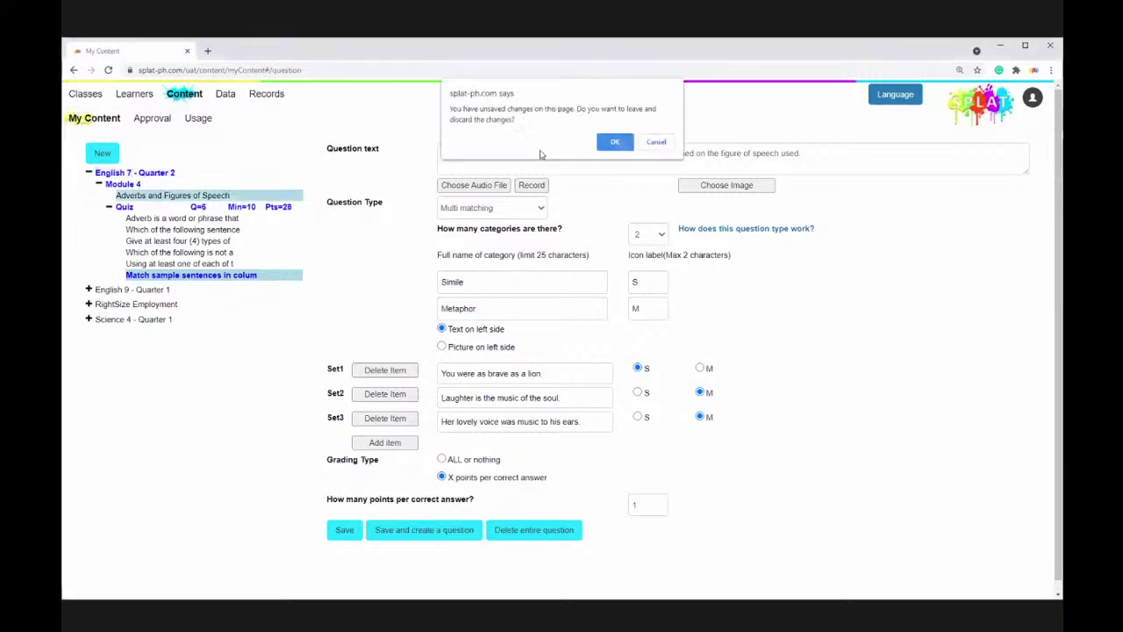
{"action": "key", "text": "Return"}
{"action": "left_click", "coordinate": [416, 253]}
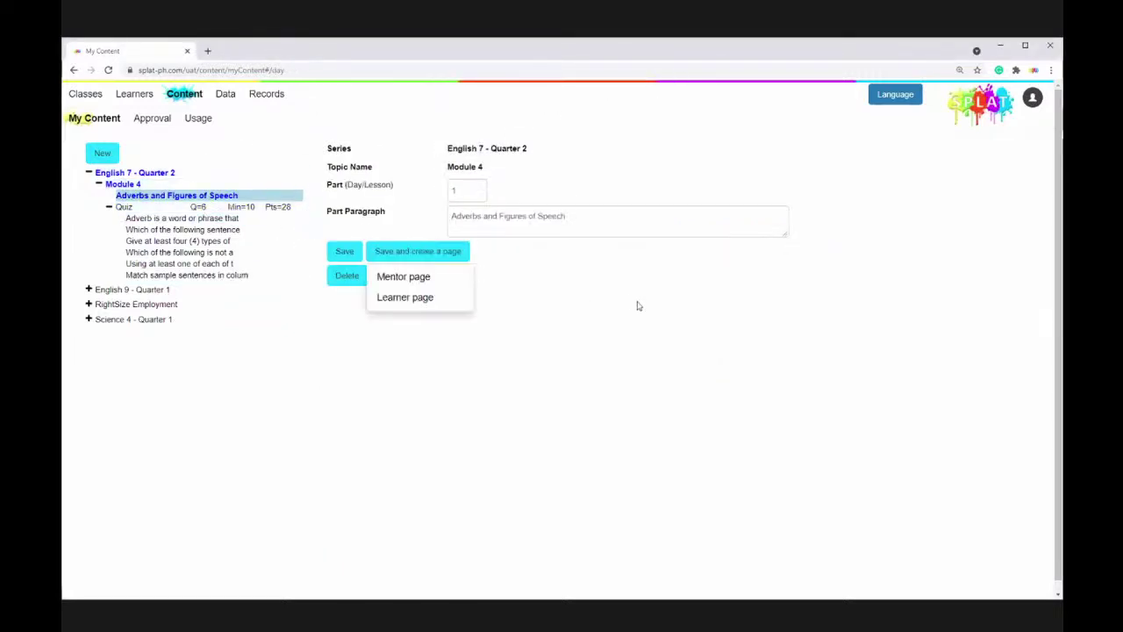
{"action": "left_click", "coordinate": [381, 296]}
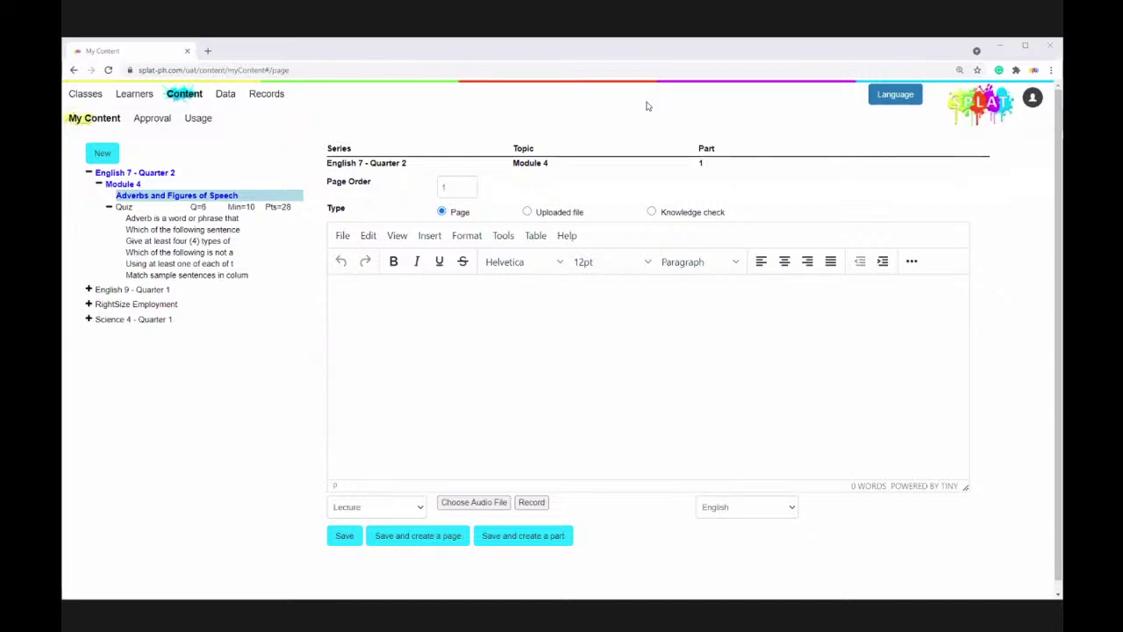
Step: Preview the Uploaded file type, return to Page, and try to record audio while dismissing the microphone request
{"action": "left_click", "coordinate": [535, 216]}
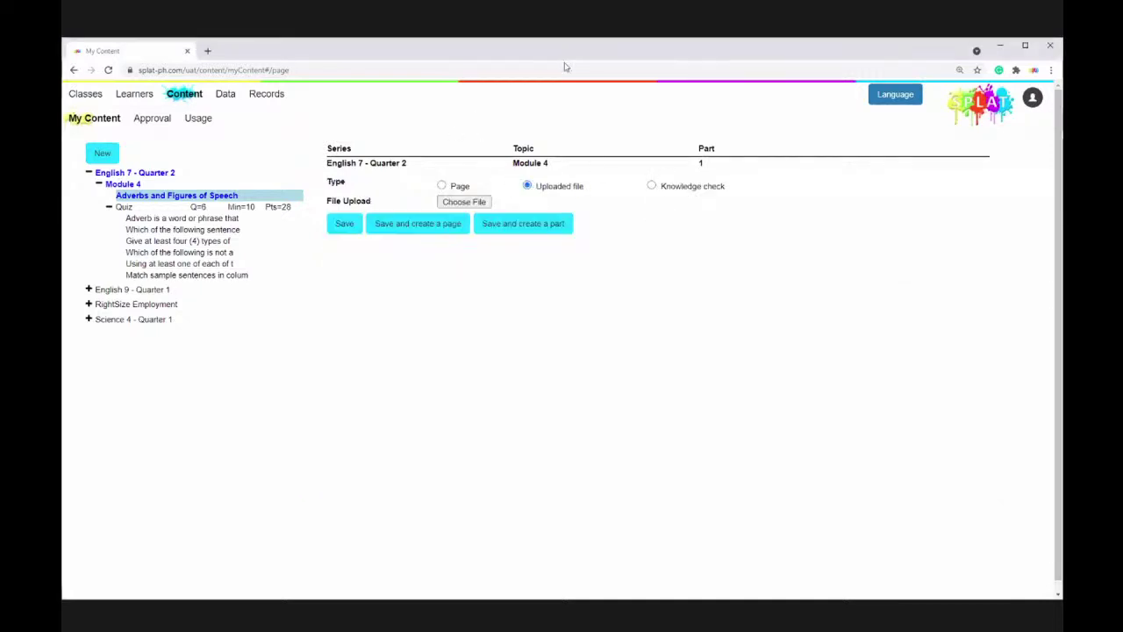
{"action": "left_click", "coordinate": [442, 186]}
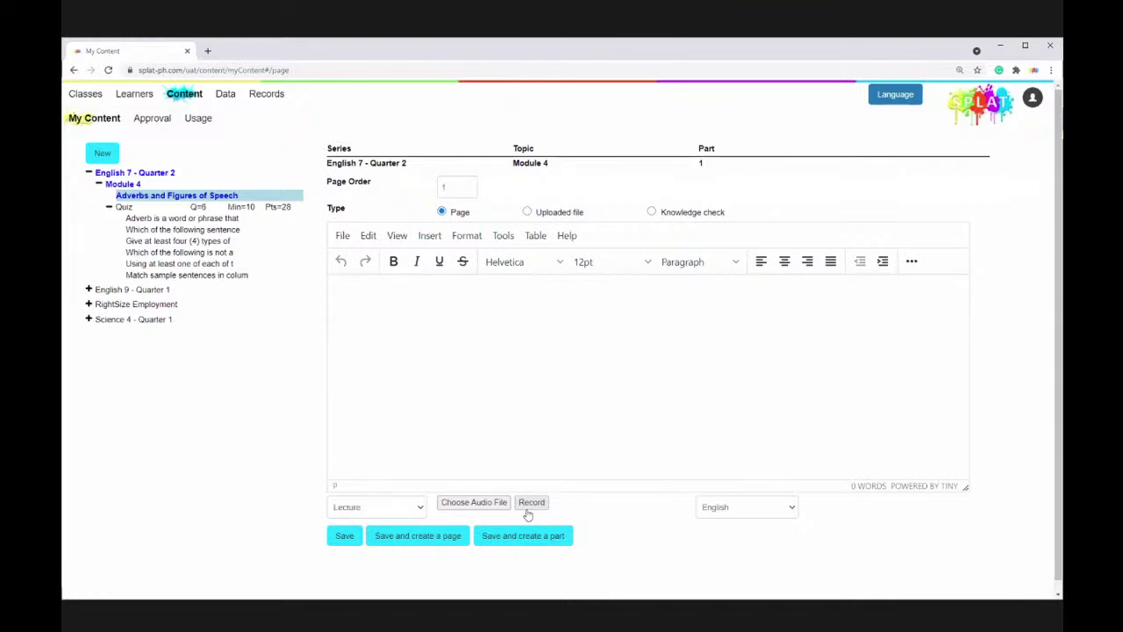
{"action": "left_click", "coordinate": [528, 508]}
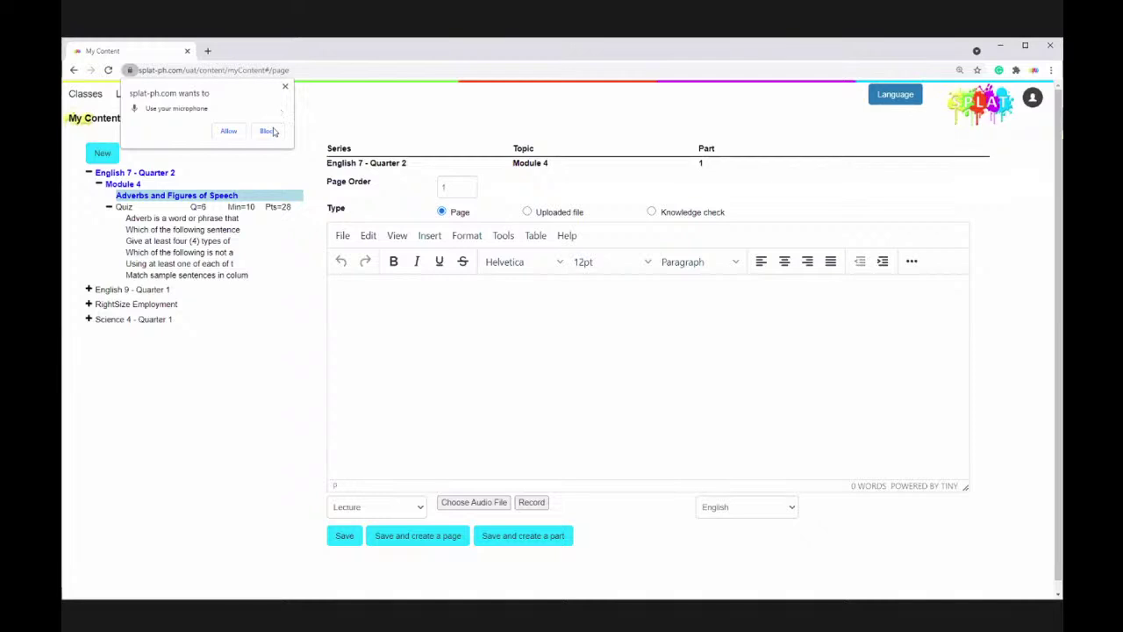
{"action": "left_click", "coordinate": [285, 89]}
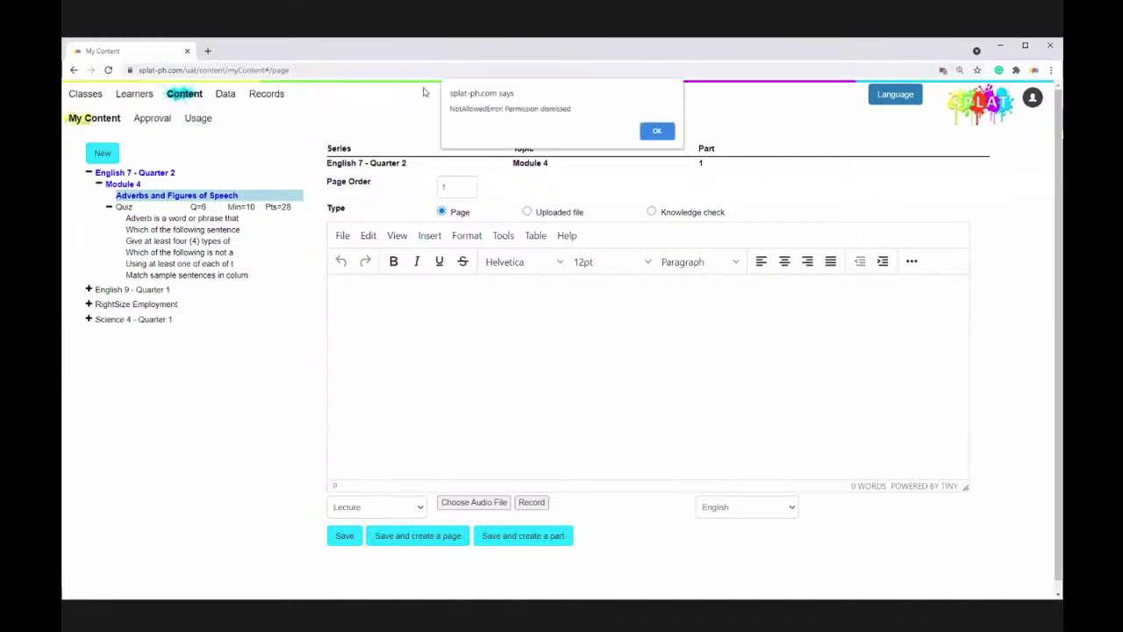
{"action": "left_click", "coordinate": [663, 130]}
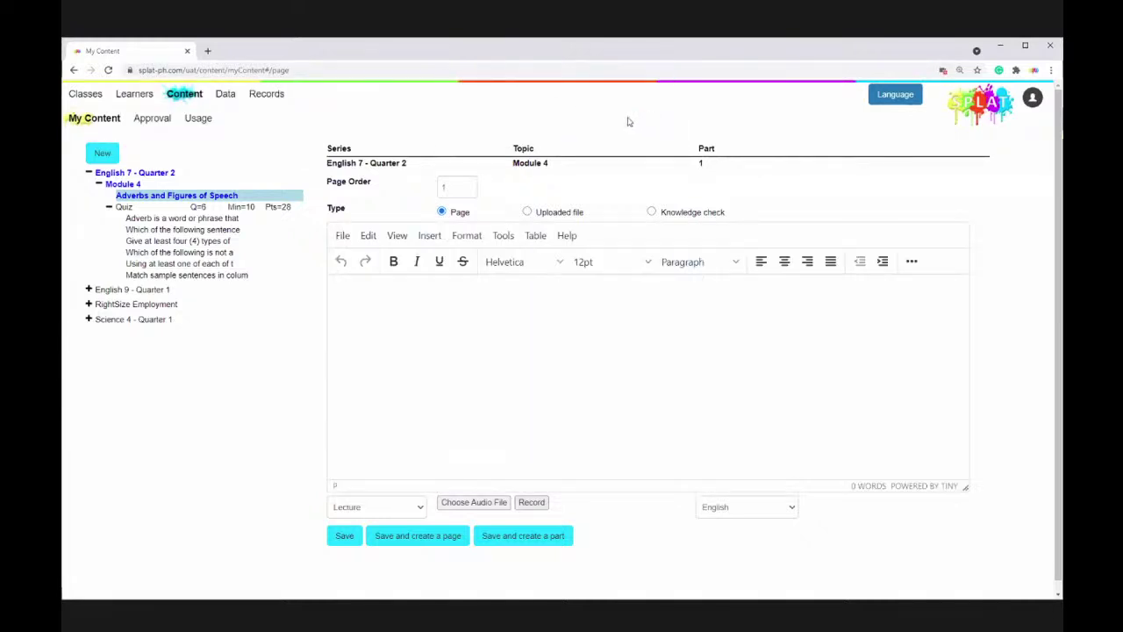
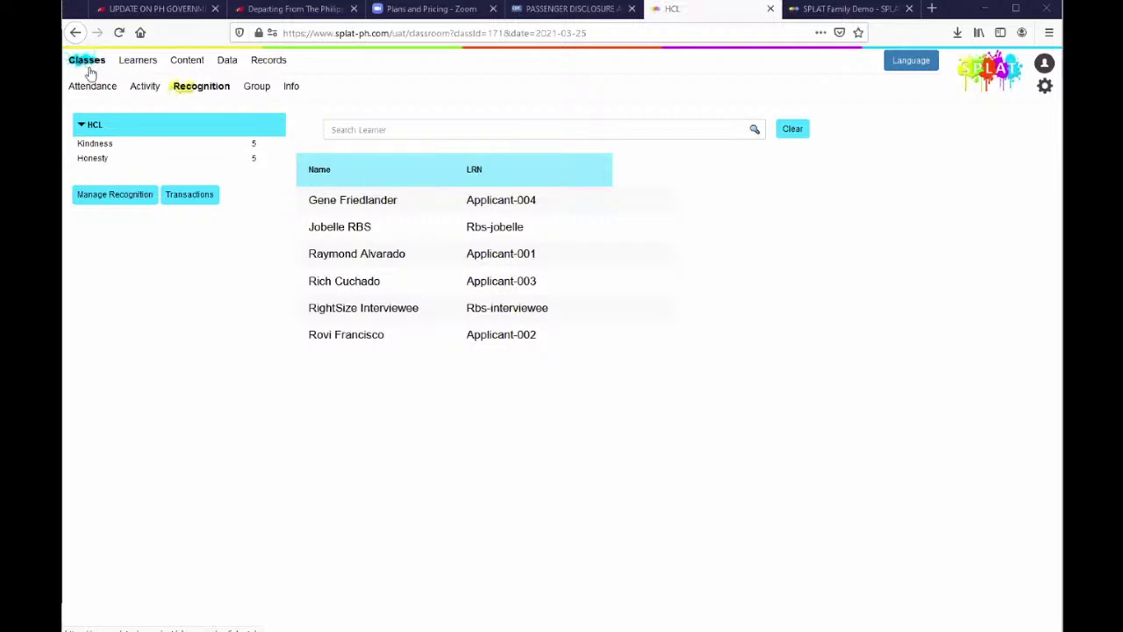
Step: Open the HCL class's active activities and set the new activity's type to Self Paced
{"action": "left_click", "coordinate": [146, 87]}
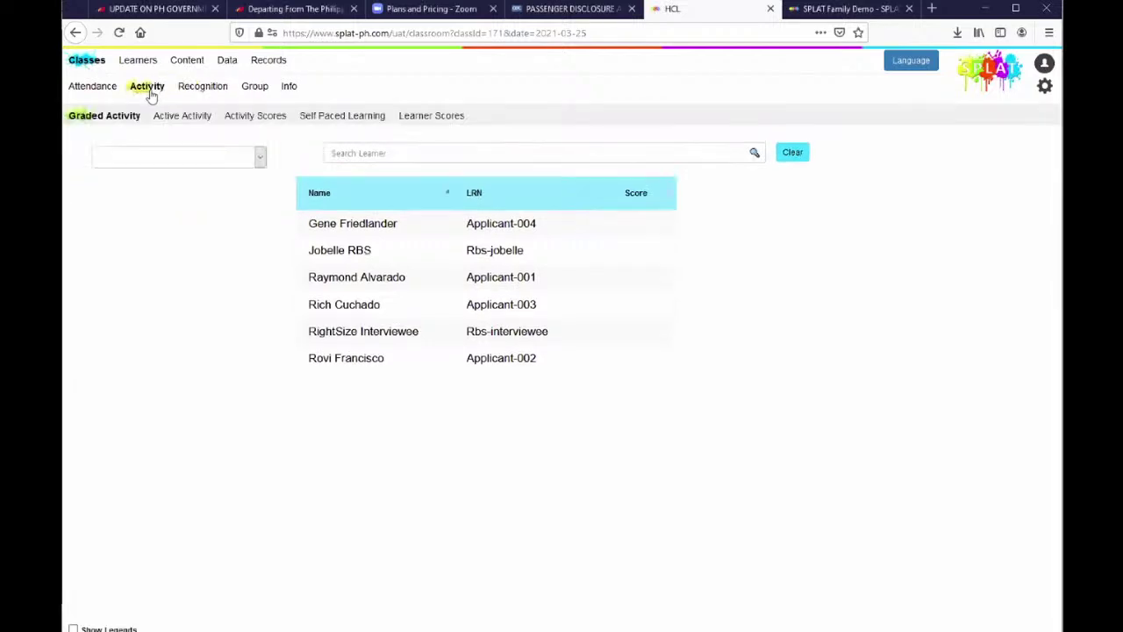
{"action": "left_click", "coordinate": [199, 123]}
{"action": "left_click", "coordinate": [158, 205]}
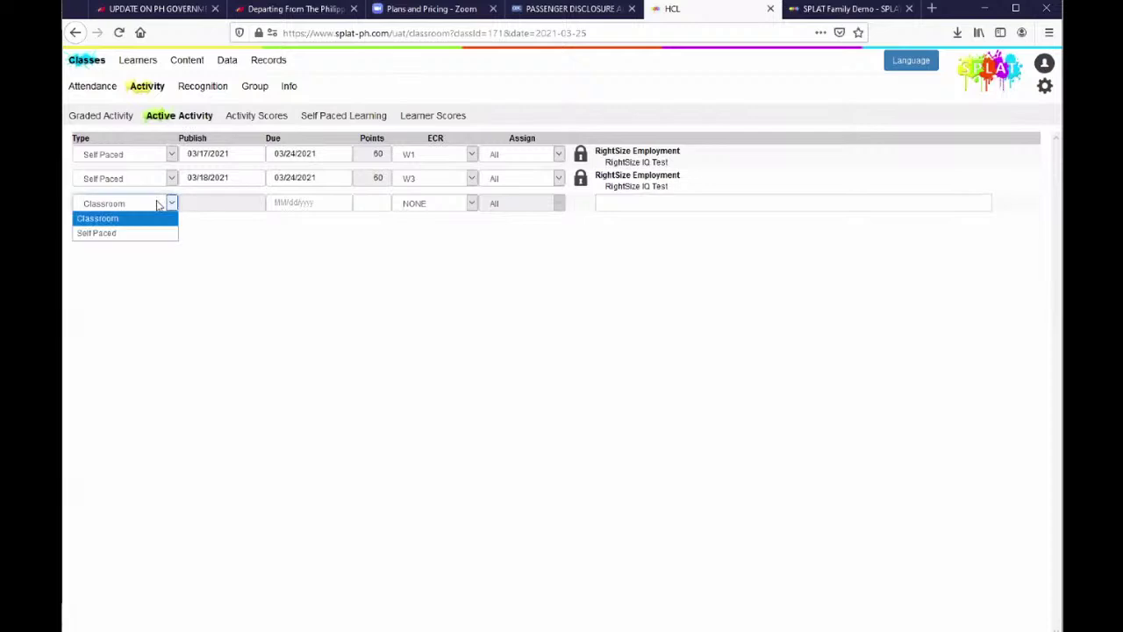
{"action": "left_click", "coordinate": [124, 237]}
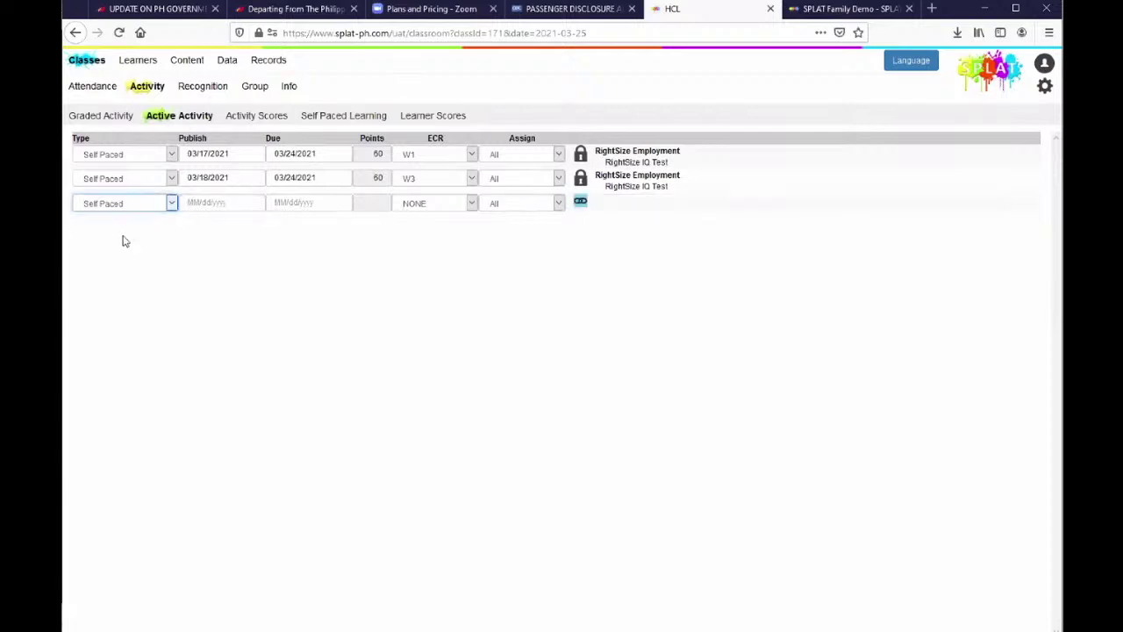
Step: Set the new self-paced activity's publish date to 03/26/2021 and its due date to 04/02/2021
{"action": "left_click", "coordinate": [238, 202]}
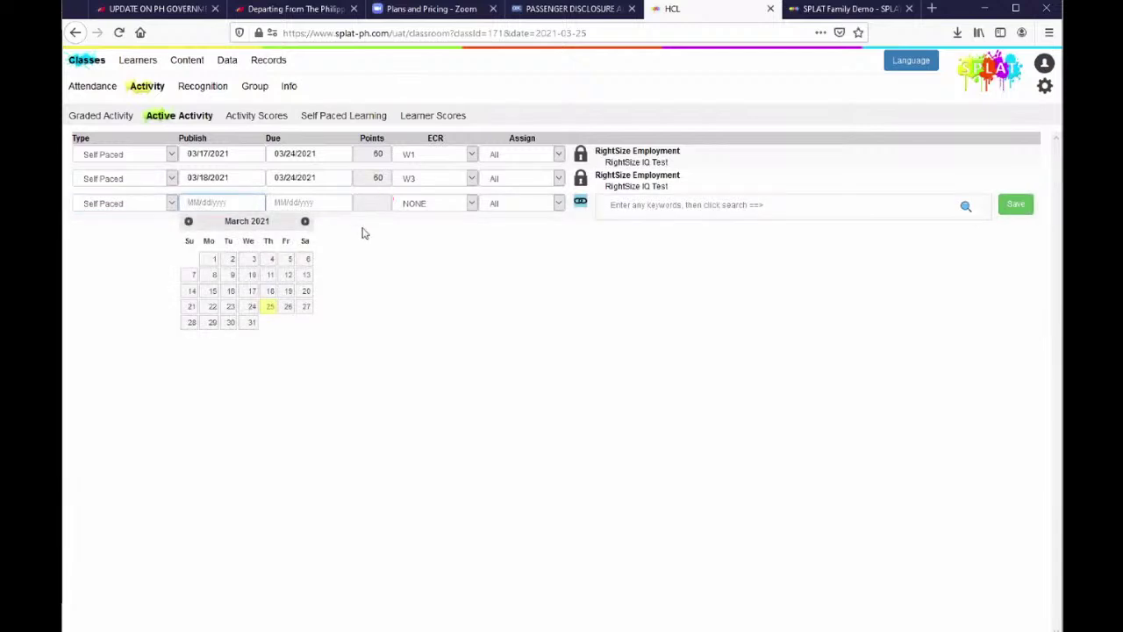
{"action": "left_click", "coordinate": [287, 309]}
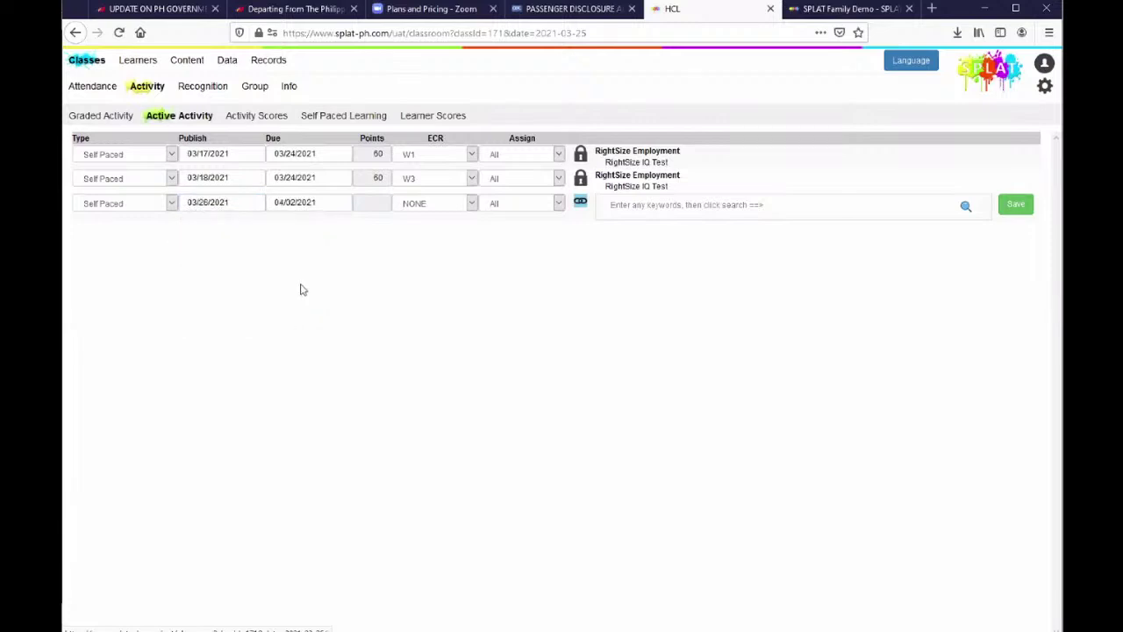
{"action": "left_click", "coordinate": [337, 209]}
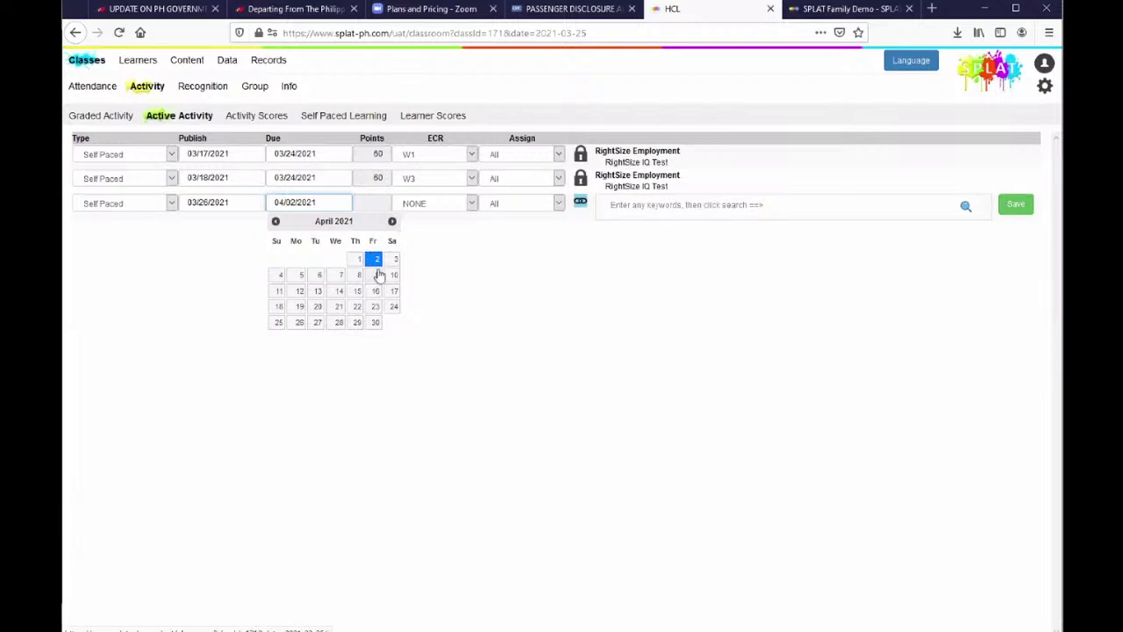
{"action": "left_click", "coordinate": [378, 259]}
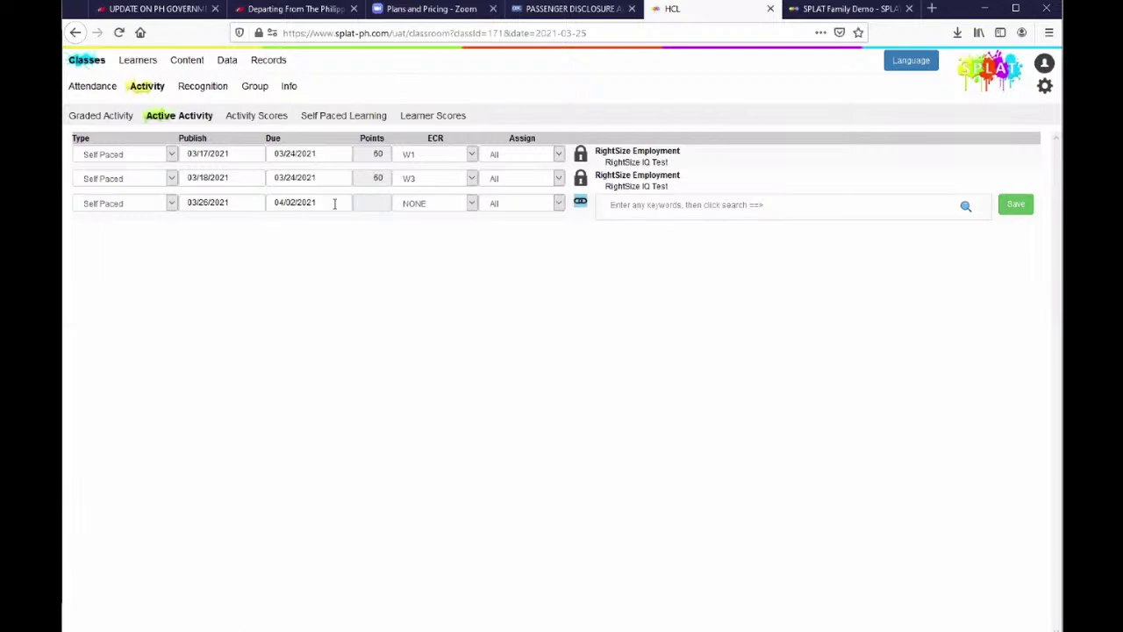
Step: Assign the new activity to ECR column W2 and check the assignment options, keeping All
{"action": "left_click", "coordinate": [447, 206]}
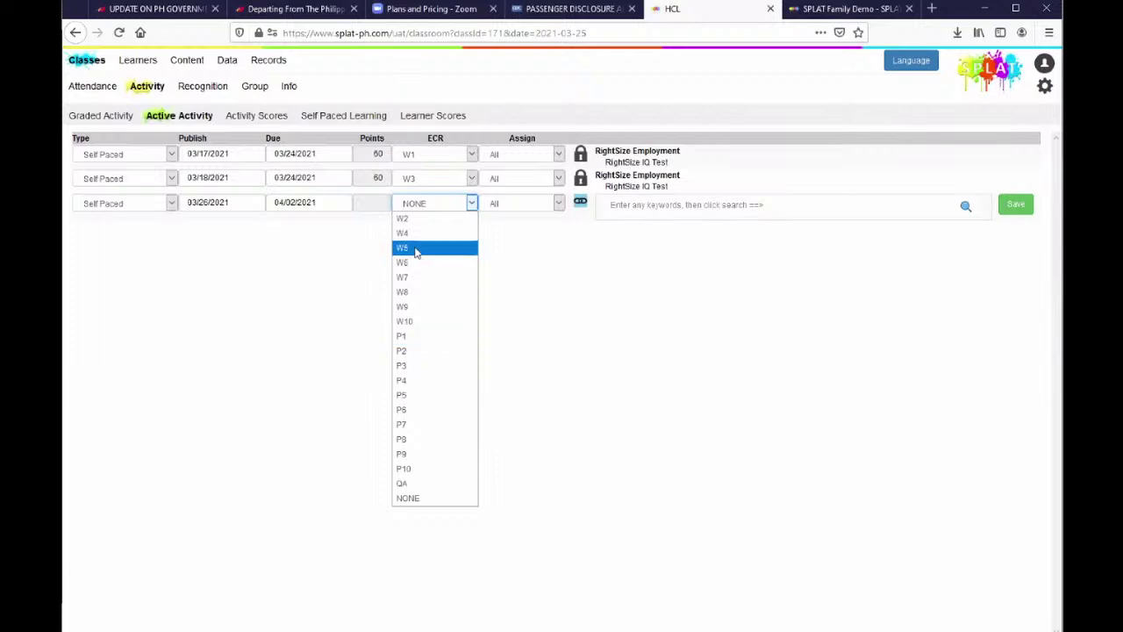
{"action": "left_click", "coordinate": [417, 221]}
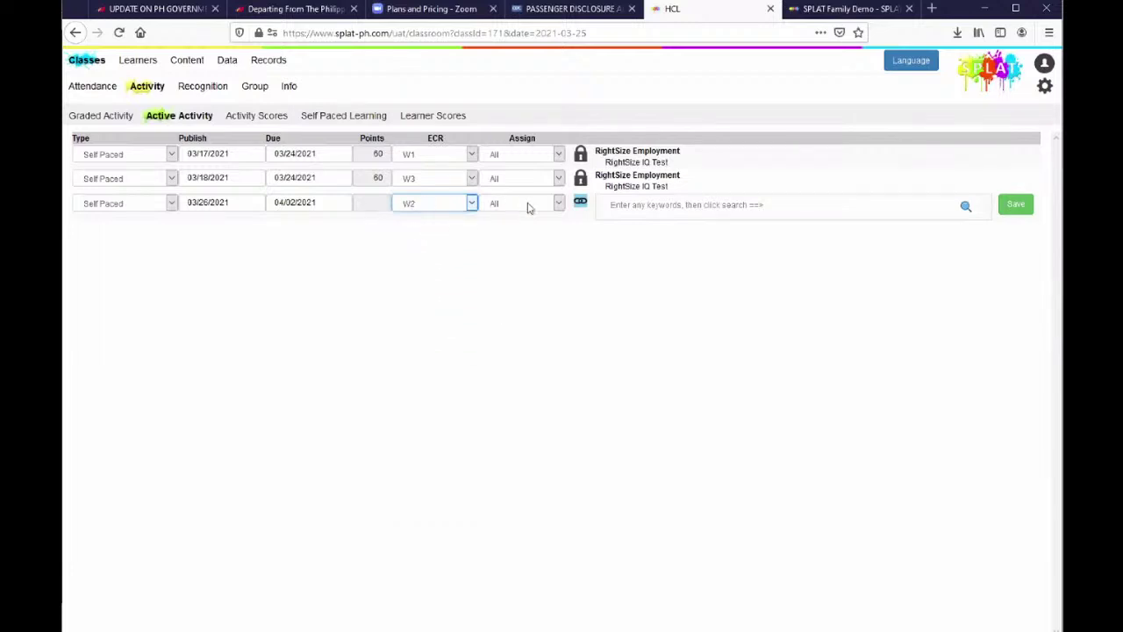
{"action": "left_click", "coordinate": [529, 206]}
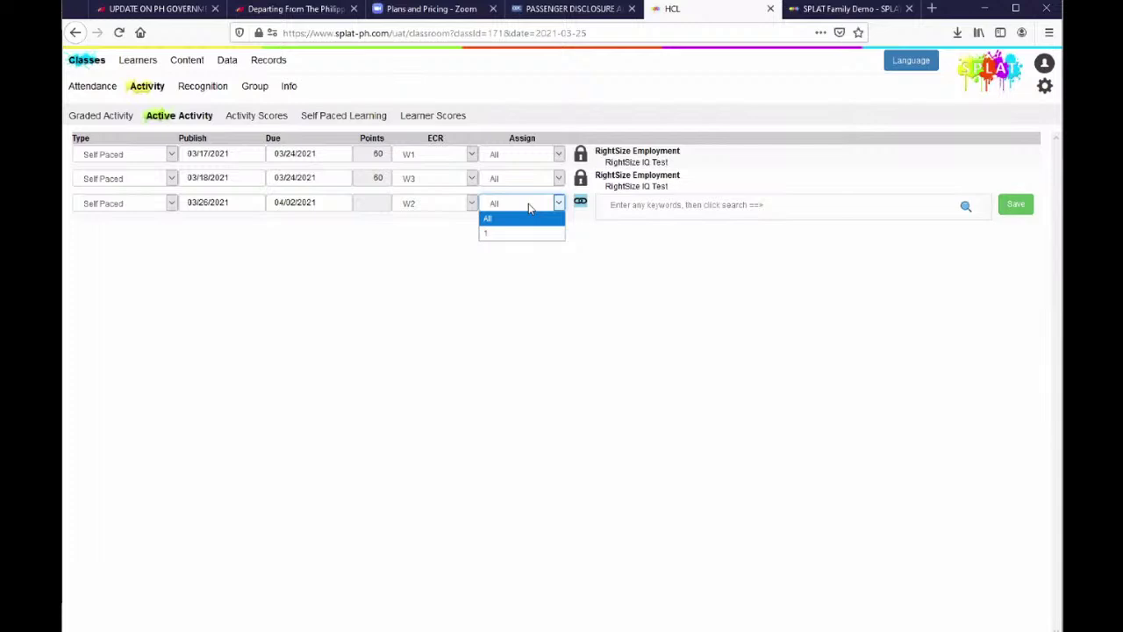
Step: Search the available content without keywords and link UAT Test Topic 1 from the UAT TLE Test series to the new activity
{"action": "left_click", "coordinate": [685, 203]}
{"action": "left_click", "coordinate": [966, 208]}
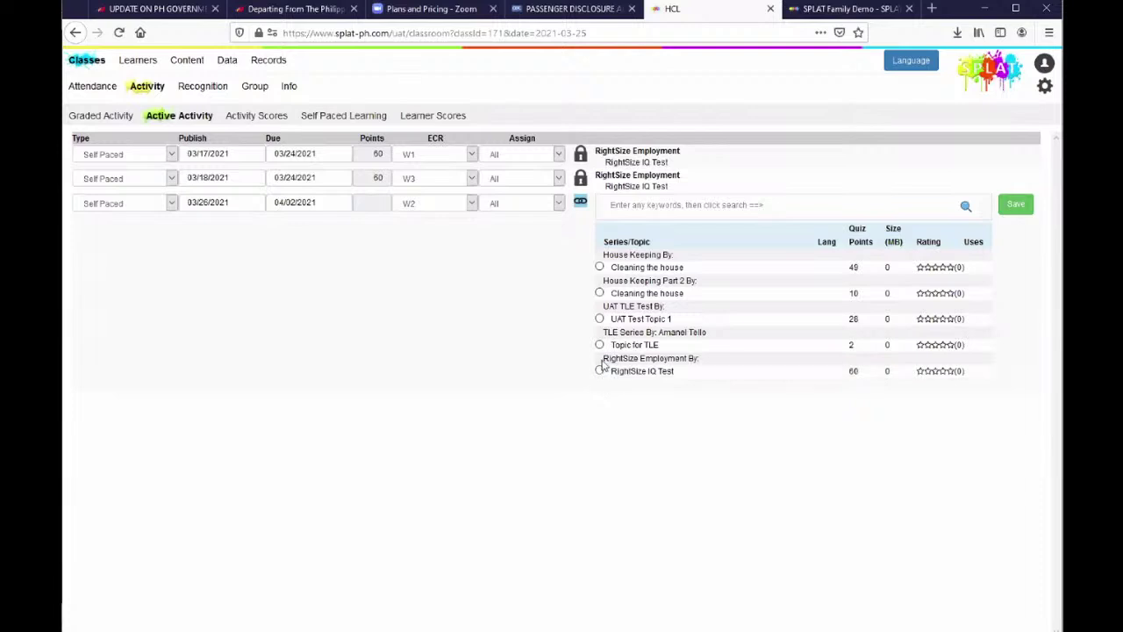
{"action": "left_click", "coordinate": [600, 320]}
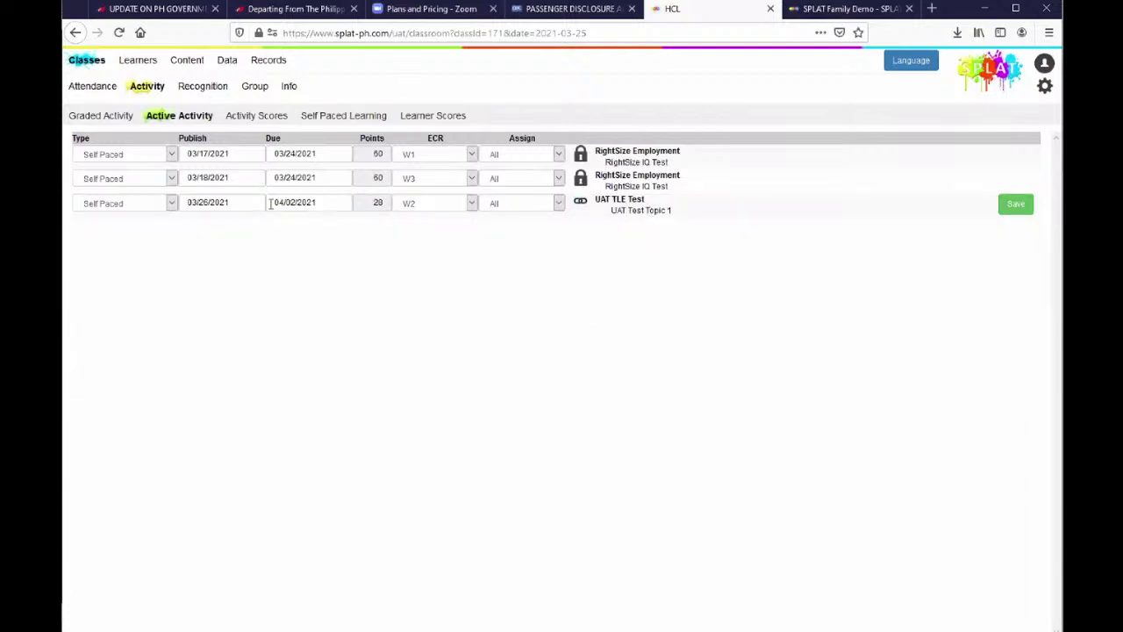
{"action": "left_click", "coordinate": [172, 203]}
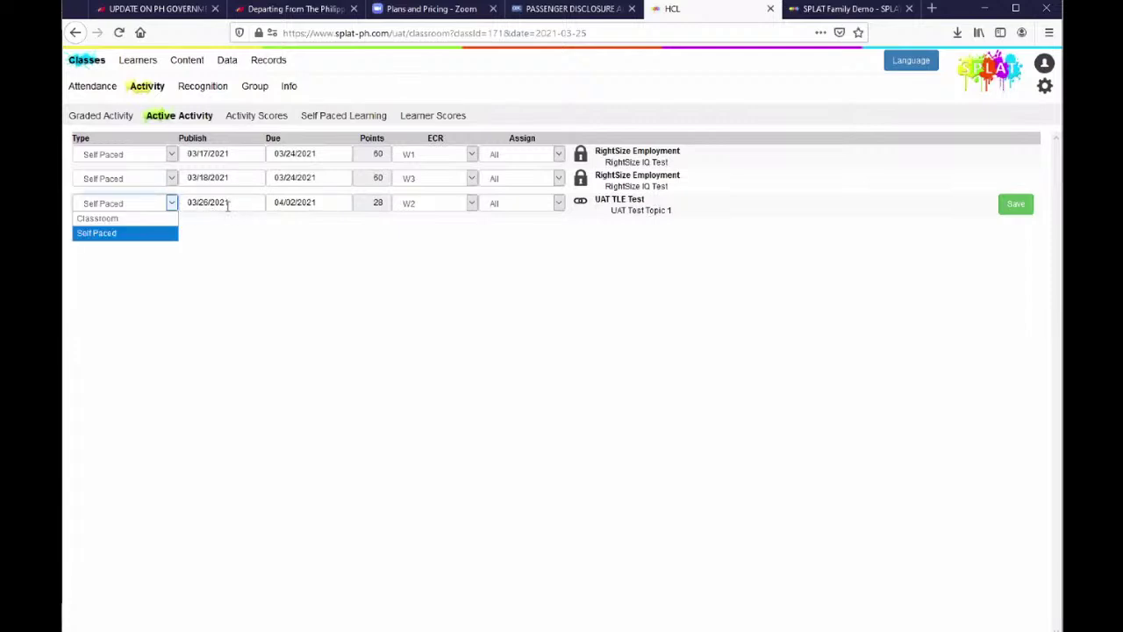
{"action": "left_click", "coordinate": [228, 203]}
{"action": "left_click", "coordinate": [323, 203]}
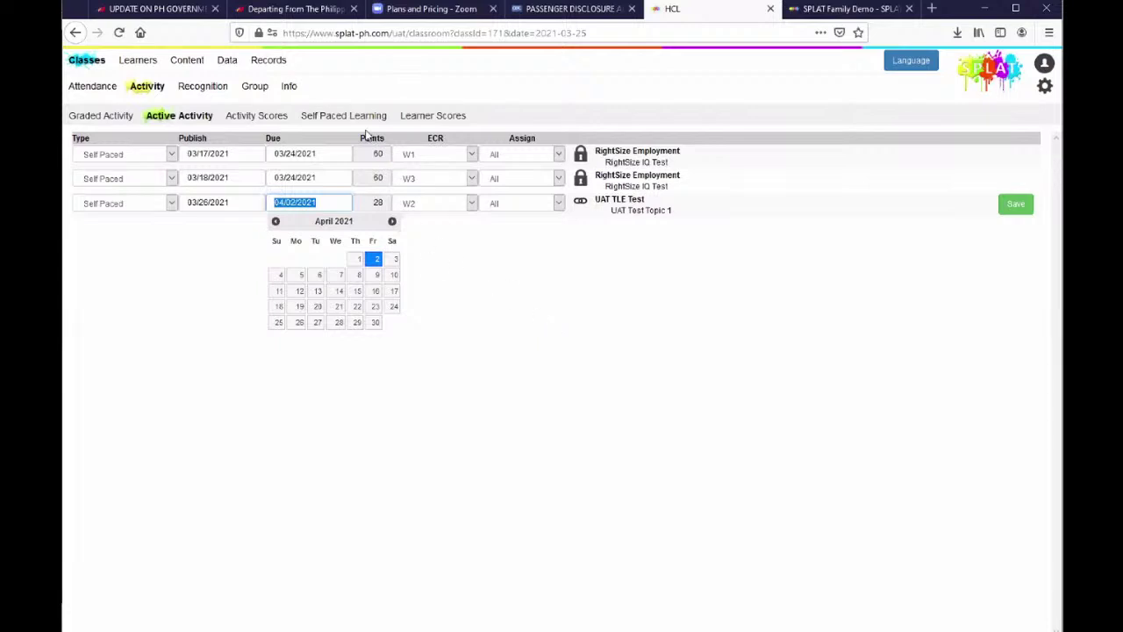
Step: Display the self-paced learning results for the W1 RightSize IQ Test activity
{"action": "left_click", "coordinate": [367, 123]}
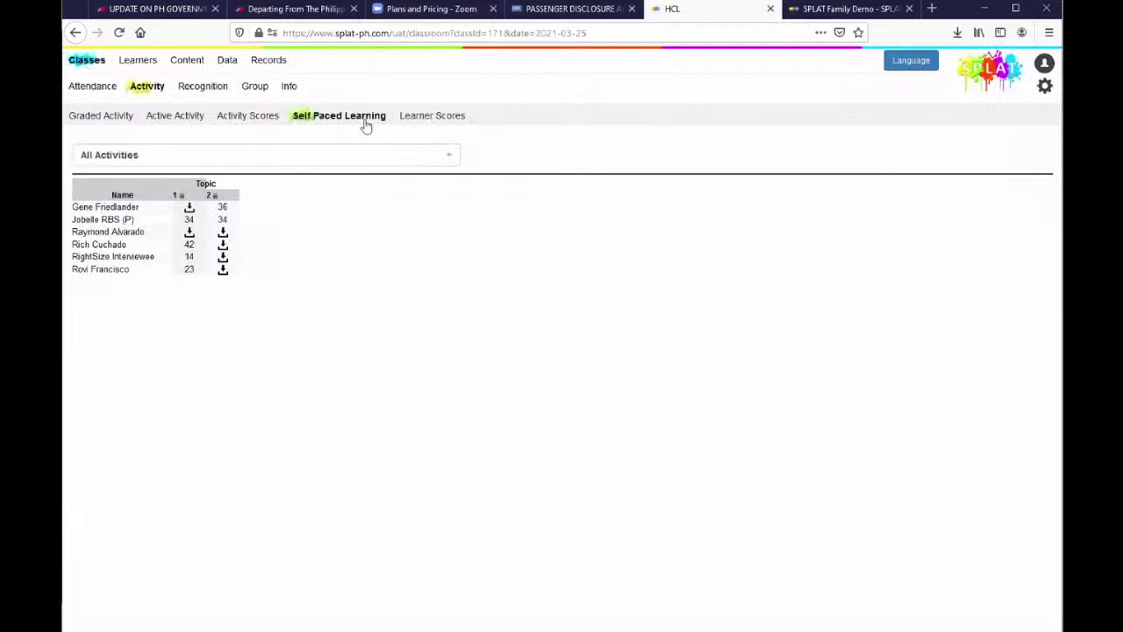
{"action": "left_click", "coordinate": [112, 158]}
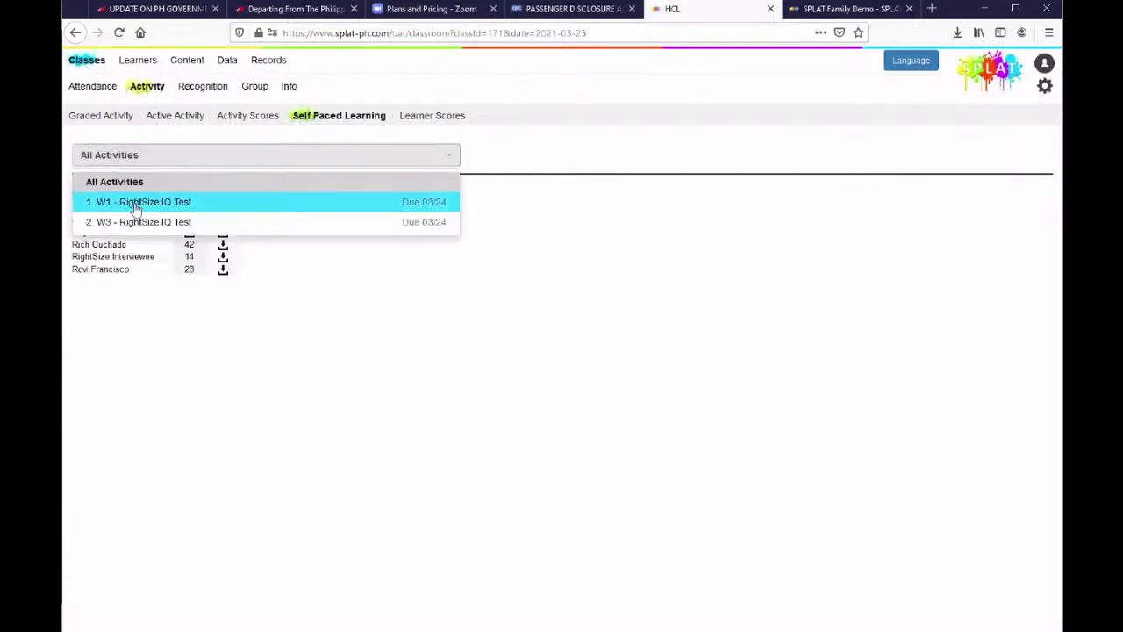
{"action": "left_click", "coordinate": [132, 201]}
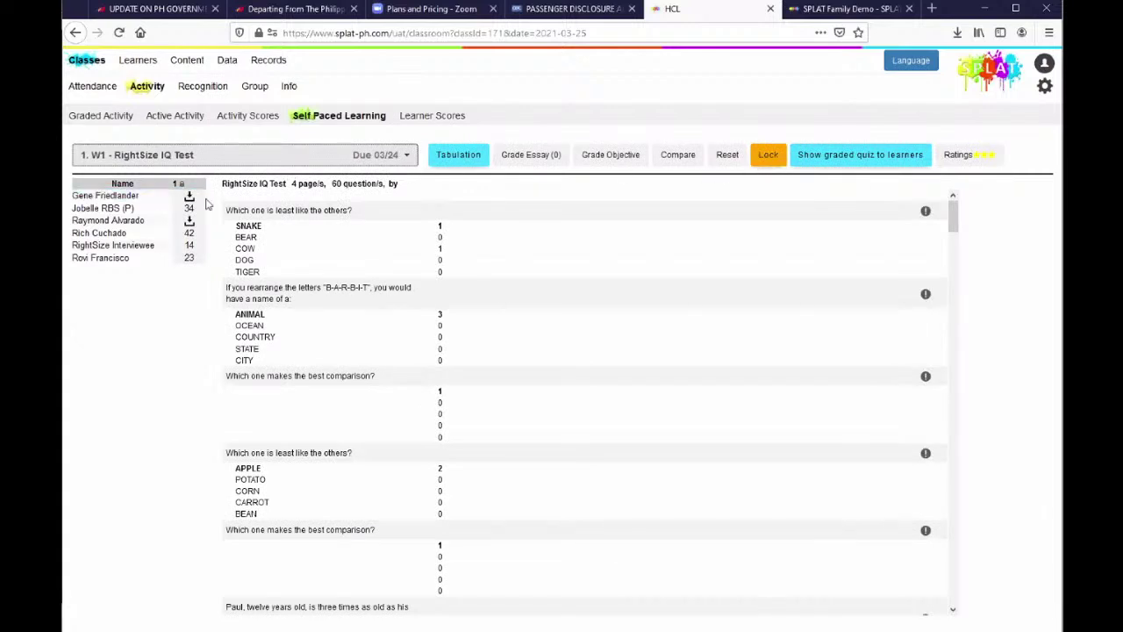
Step: Select the four learners with scores and compare their answers, highlighting the SNAKE and COW choices in the first question
{"action": "left_click", "coordinate": [99, 233]}
{"action": "left_click", "coordinate": [103, 257]}
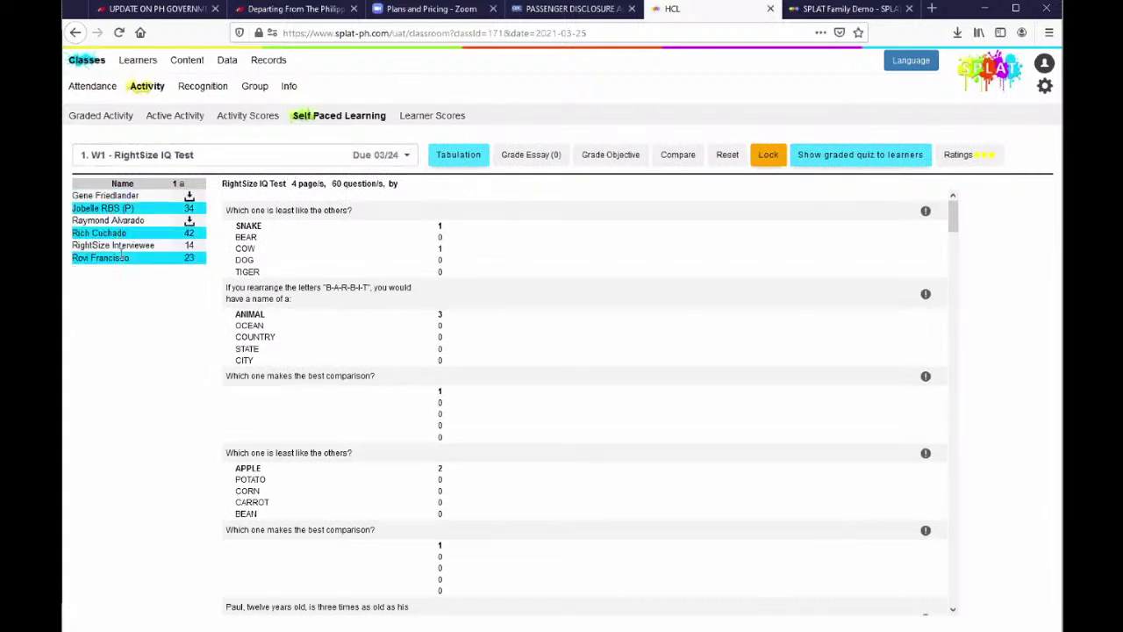
{"action": "left_click", "coordinate": [121, 247]}
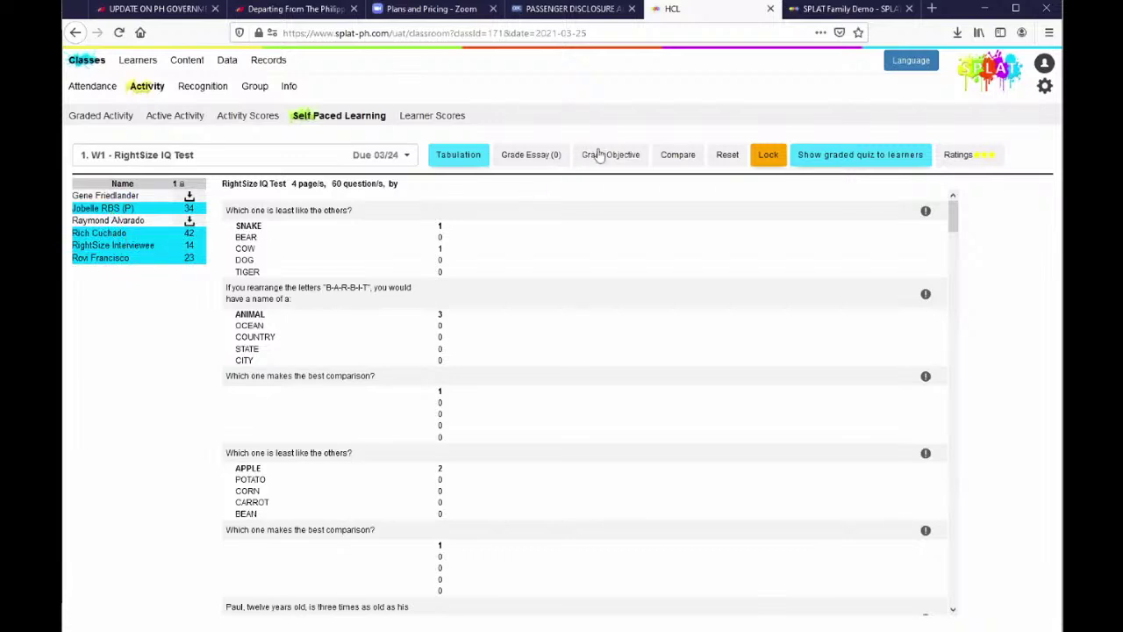
{"action": "left_click", "coordinate": [680, 157]}
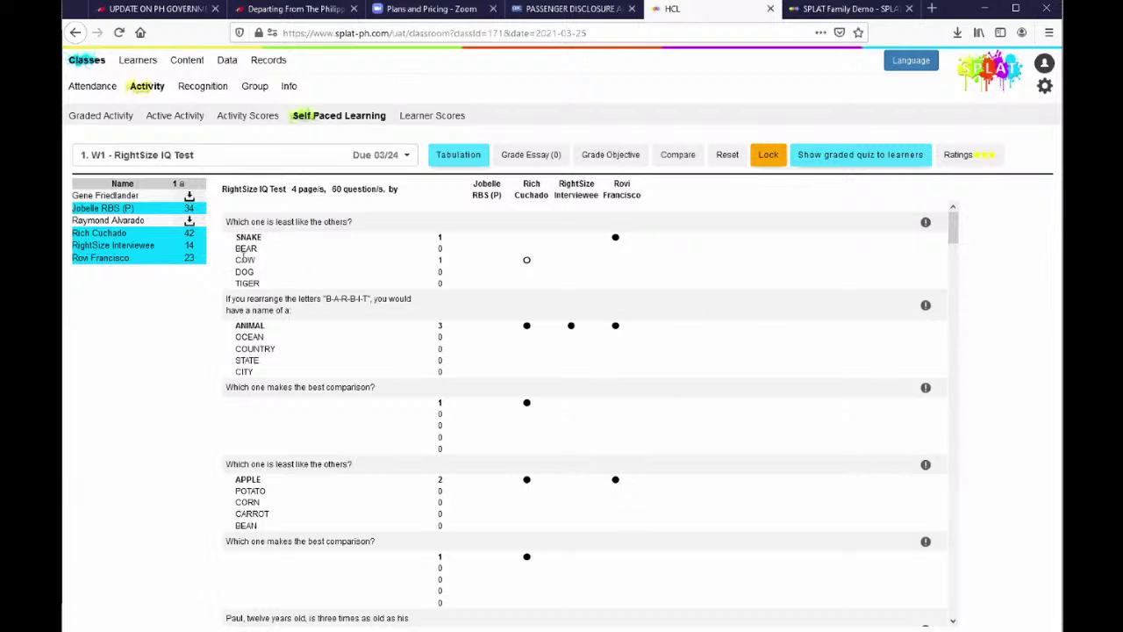
{"action": "left_click_drag", "start_coordinate": [235, 260], "coordinate": [293, 261]}
{"action": "left_click_drag", "start_coordinate": [231, 238], "coordinate": [511, 263]}
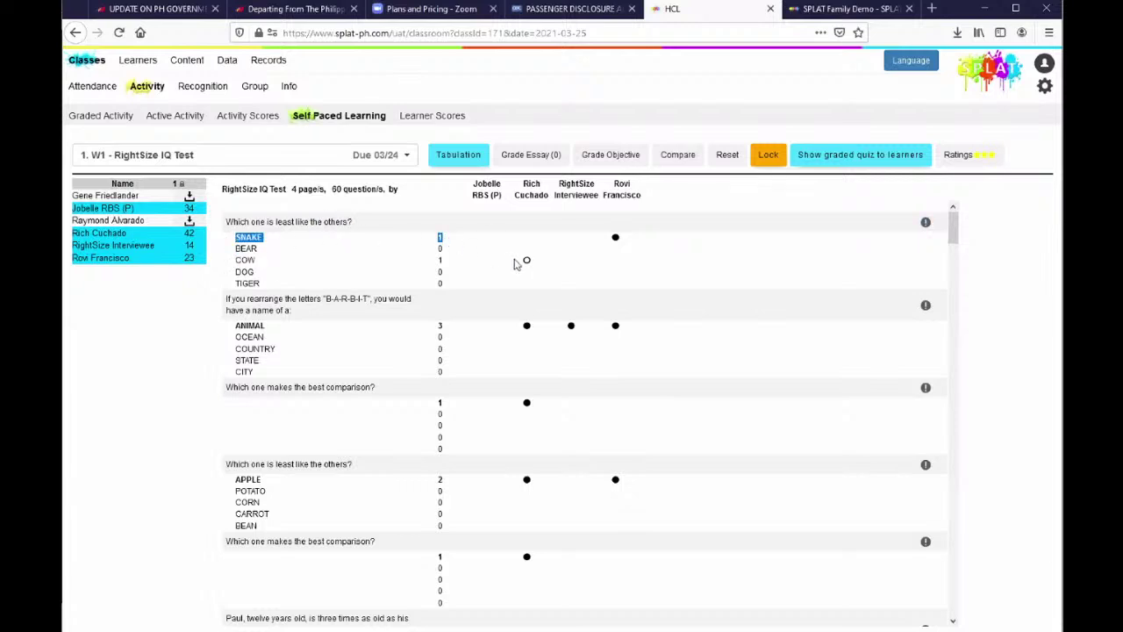